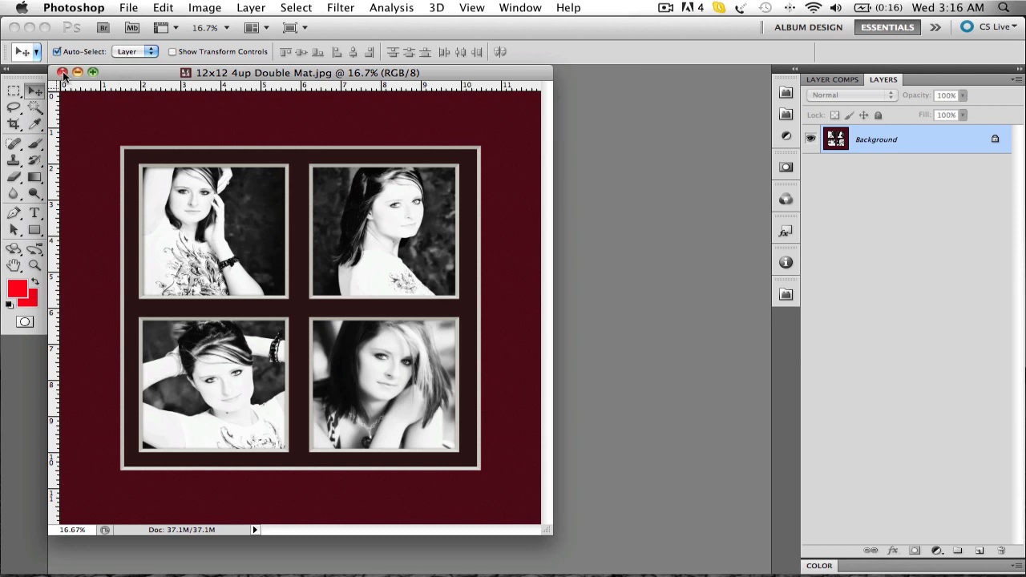
- Close the finished sample and create a blank white 12 x 12 inch RGB document at 300 pixels/inch, enlarging its window around the canvas
{"action": "left_click", "coordinate": [62, 72]}
{"action": "left_click", "coordinate": [130, 8]}
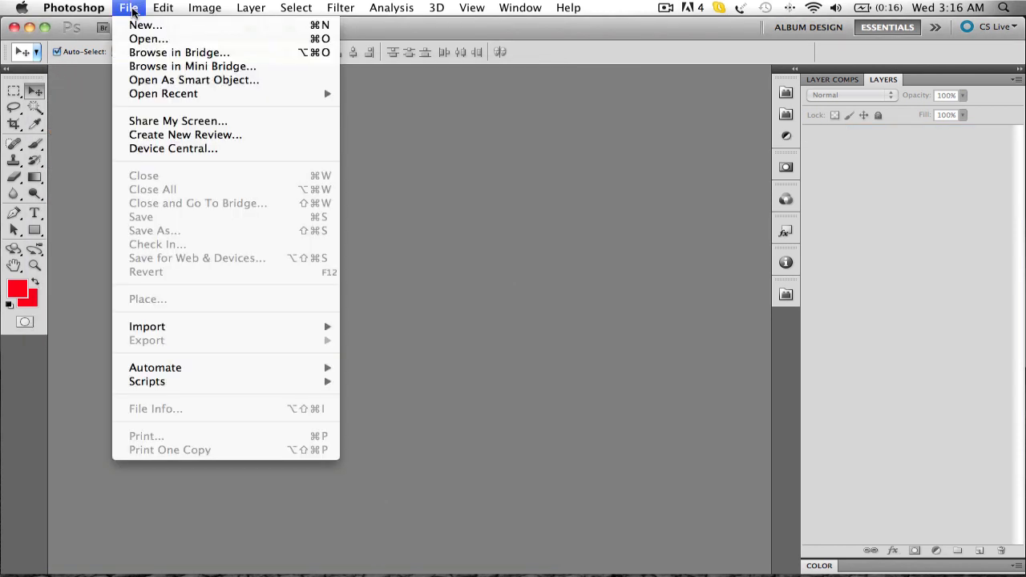
{"action": "left_click", "coordinate": [135, 28]}
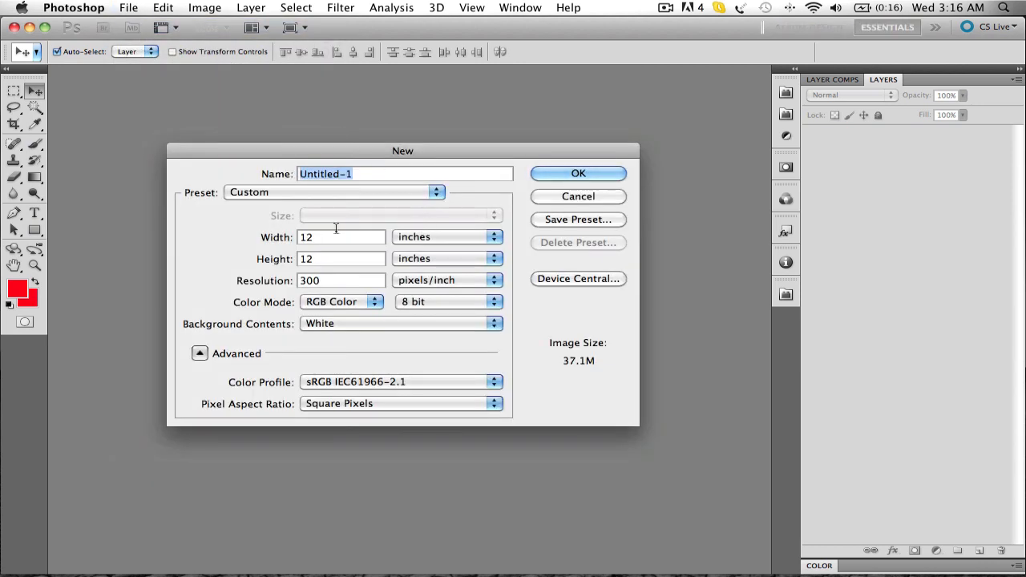
{"action": "left_click", "coordinate": [612, 174]}
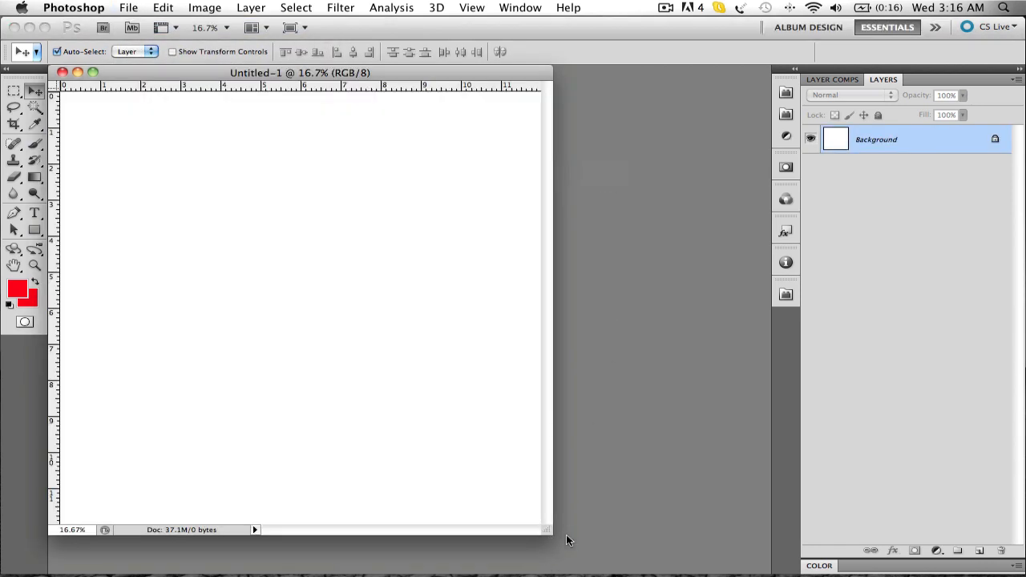
{"action": "left_click_drag", "start_coordinate": [551, 536], "coordinate": [617, 547]}
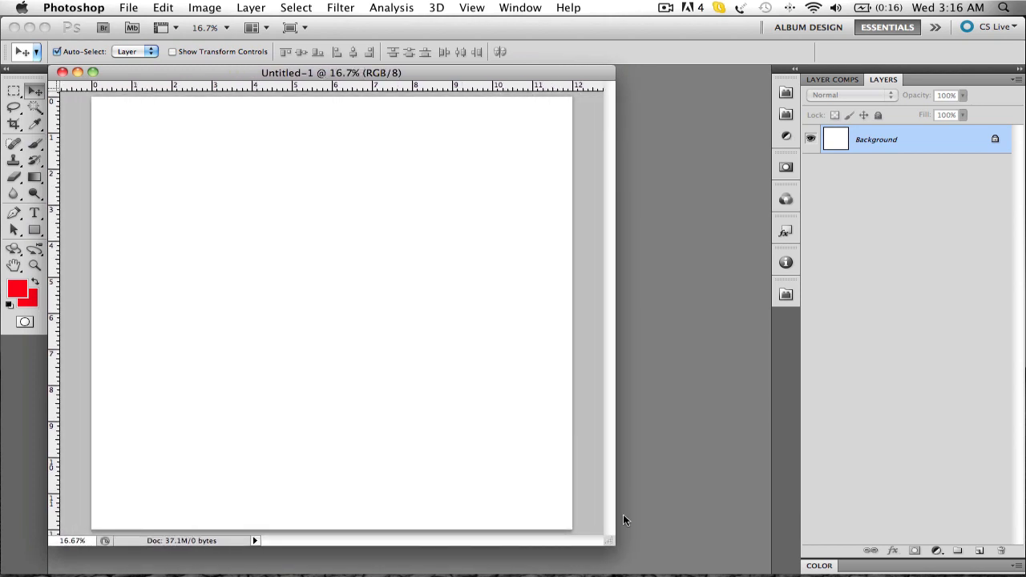
- Generate master guidelines for the document with margins of 1.5 and 2 inches plus vertical and horizontal gutters about 0.5 inch wide
{"action": "left_click", "coordinate": [787, 115]}
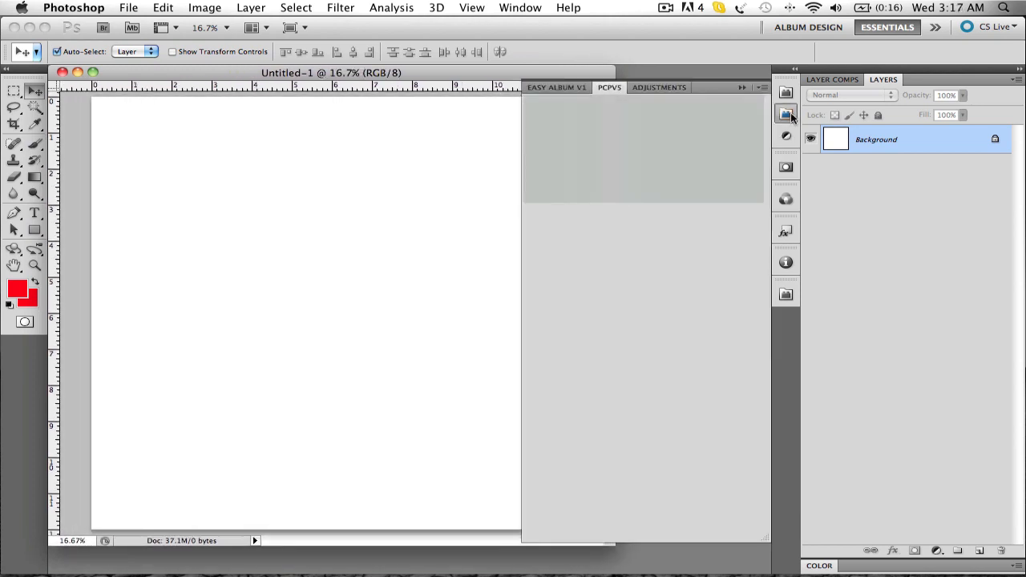
{"action": "left_click", "coordinate": [733, 229]}
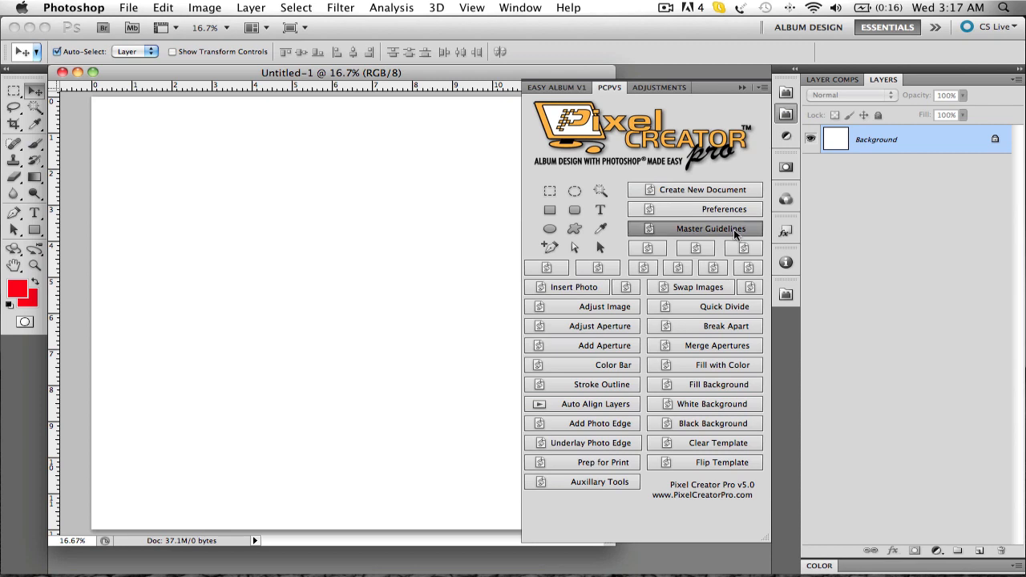
{"action": "left_click", "coordinate": [729, 280]}
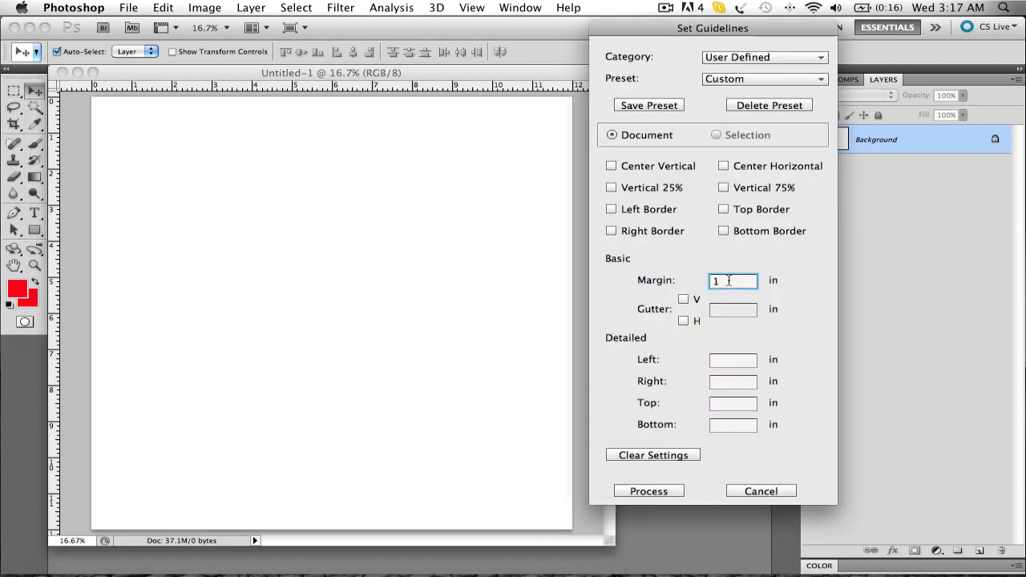
{"action": "type", "text": "1.5,2"}
{"action": "left_click", "coordinate": [683, 298]}
{"action": "left_click", "coordinate": [684, 321]}
{"action": "left_click", "coordinate": [729, 313]}
{"action": "left_click", "coordinate": [649, 490]}
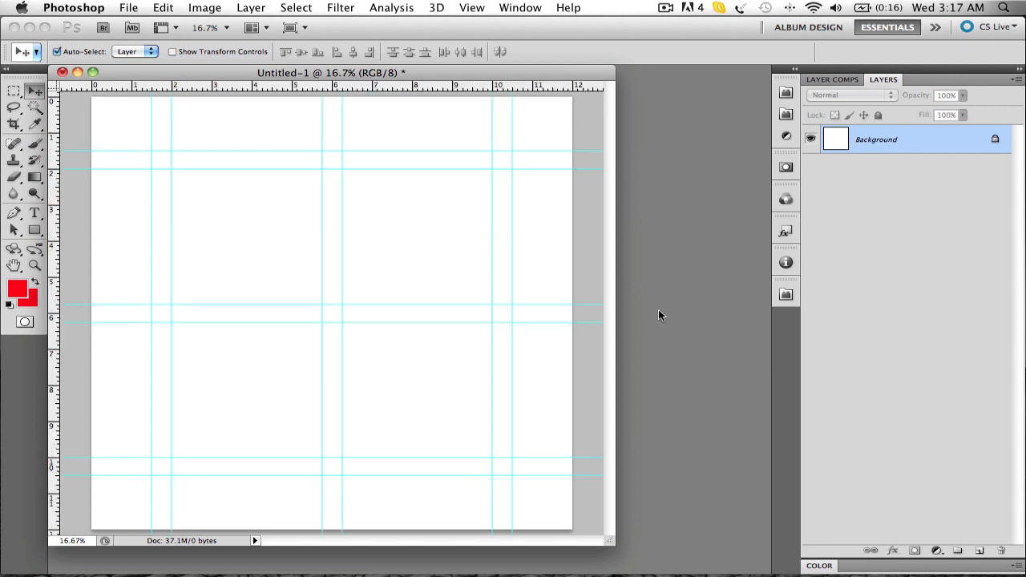
- Draw a red rectangle shape filling the upper-left inner cell of the guides and remove its layer style
{"action": "left_click", "coordinate": [35, 231]}
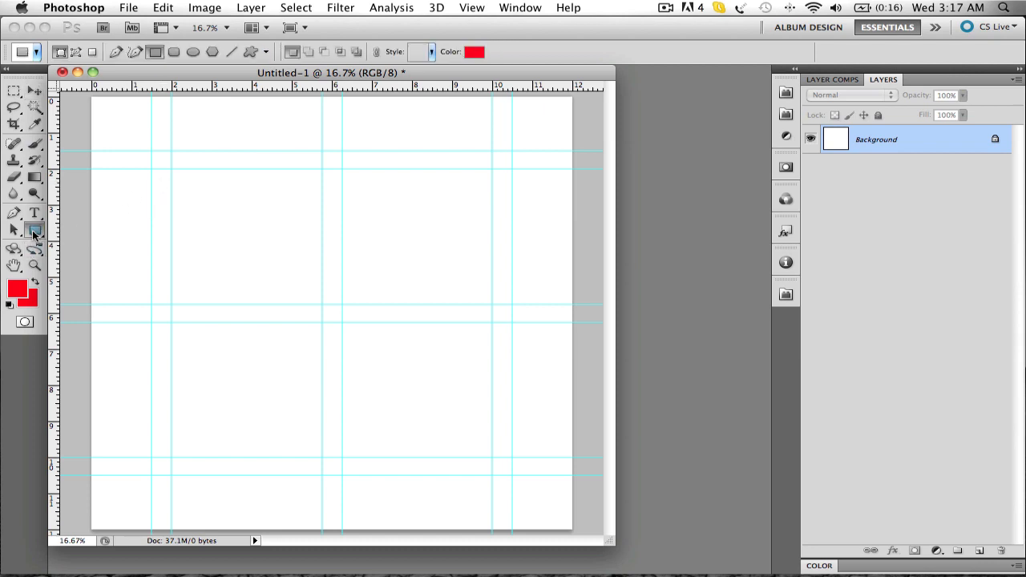
{"action": "left_click_drag", "start_coordinate": [171, 169], "coordinate": [321, 304]}
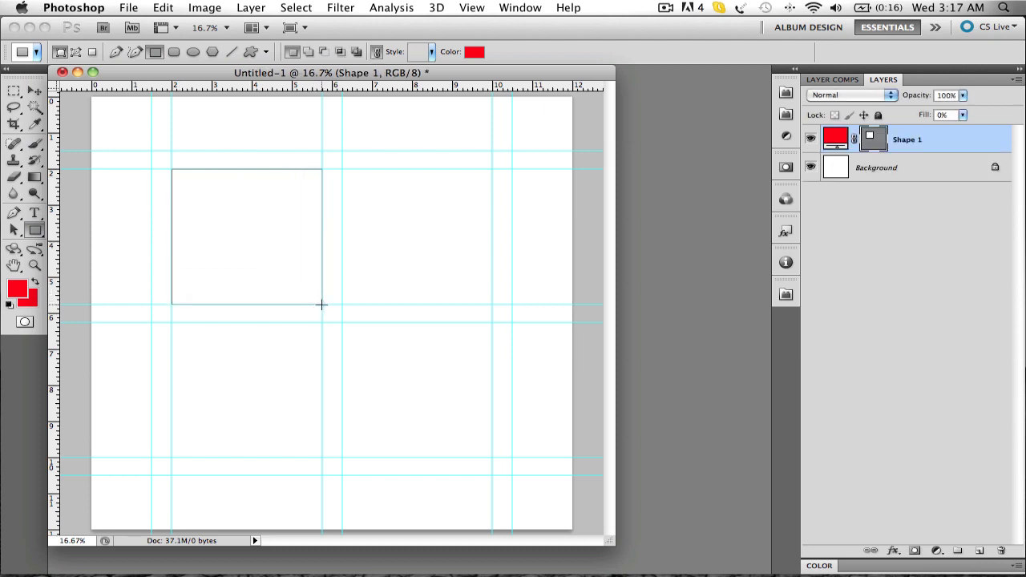
{"action": "left_click", "coordinate": [422, 52]}
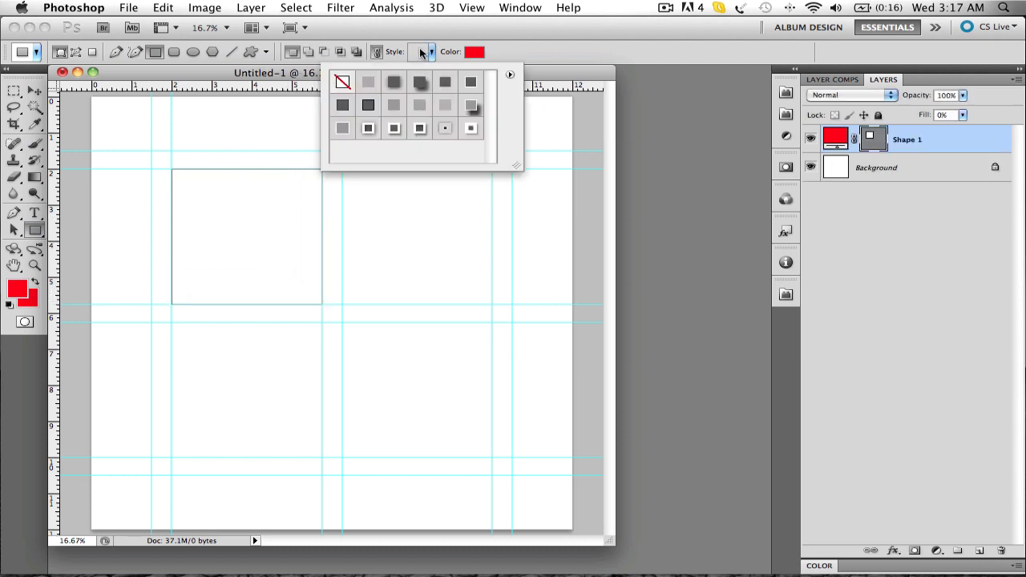
{"action": "left_click", "coordinate": [340, 83]}
{"action": "left_click", "coordinate": [702, 205]}
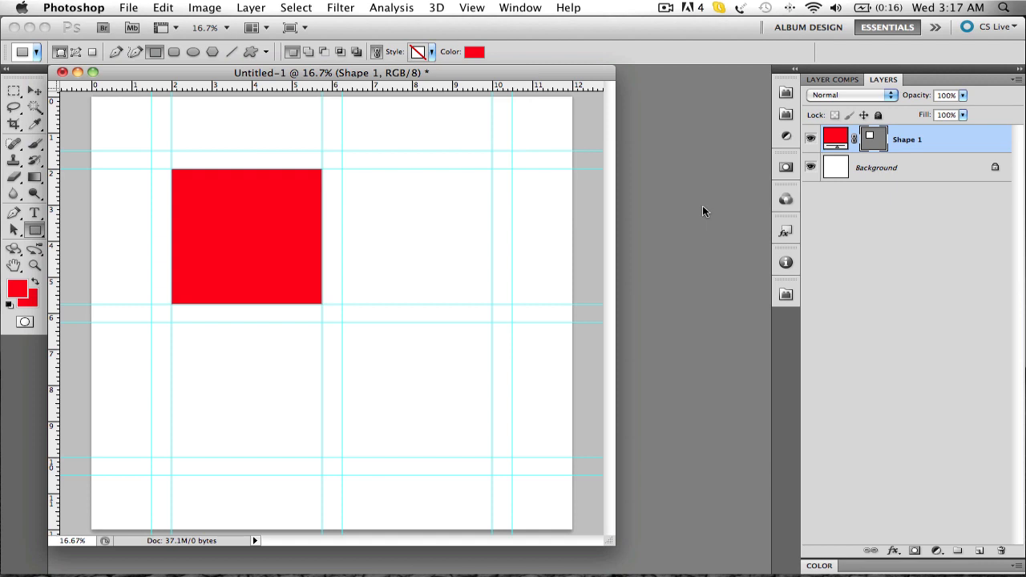
- Run Create Mat Opening from the Pixel Creator Pro MatMAKER Pro v3.0 auxiliary tools on the red rectangle
{"action": "left_click", "coordinate": [785, 116]}
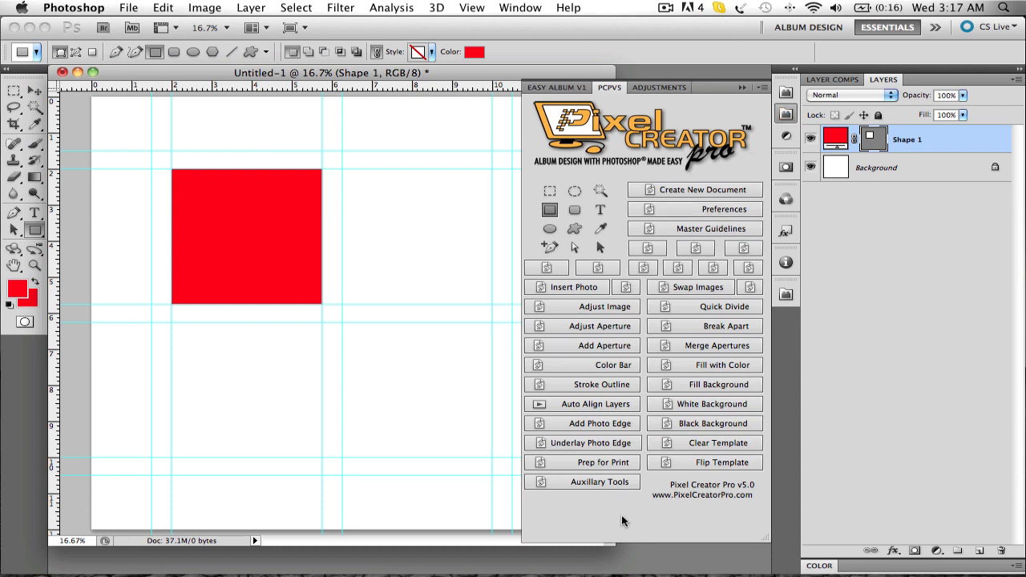
{"action": "left_click", "coordinate": [619, 485]}
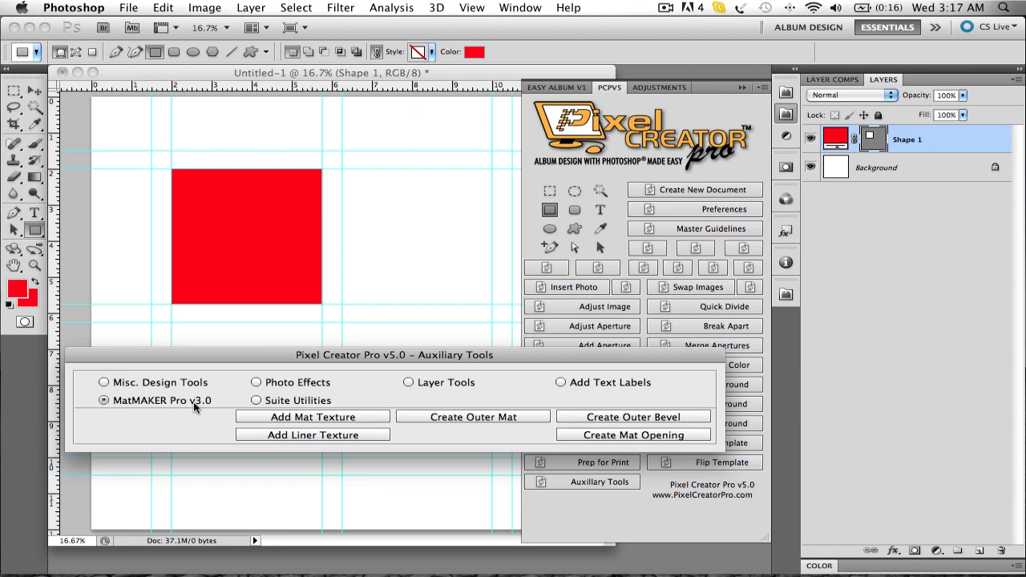
{"action": "left_click", "coordinate": [608, 436]}
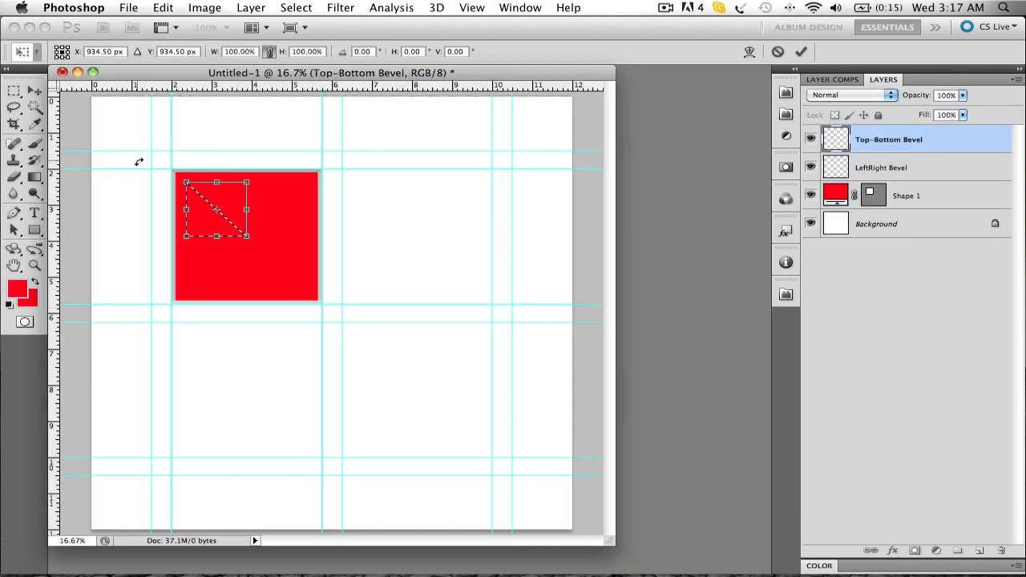
- Fit the triangular mitre selection into all four corners of the mat bevel, flipping it to match each corner
{"action": "scroll", "coordinate": [139, 162], "scroll_direction": "up", "scroll_amount": 5}
{"action": "scroll", "coordinate": [139, 162], "scroll_direction": "down", "scroll_amount": 1}
{"action": "scroll", "coordinate": [205, 204], "scroll_direction": "up", "scroll_amount": 4}
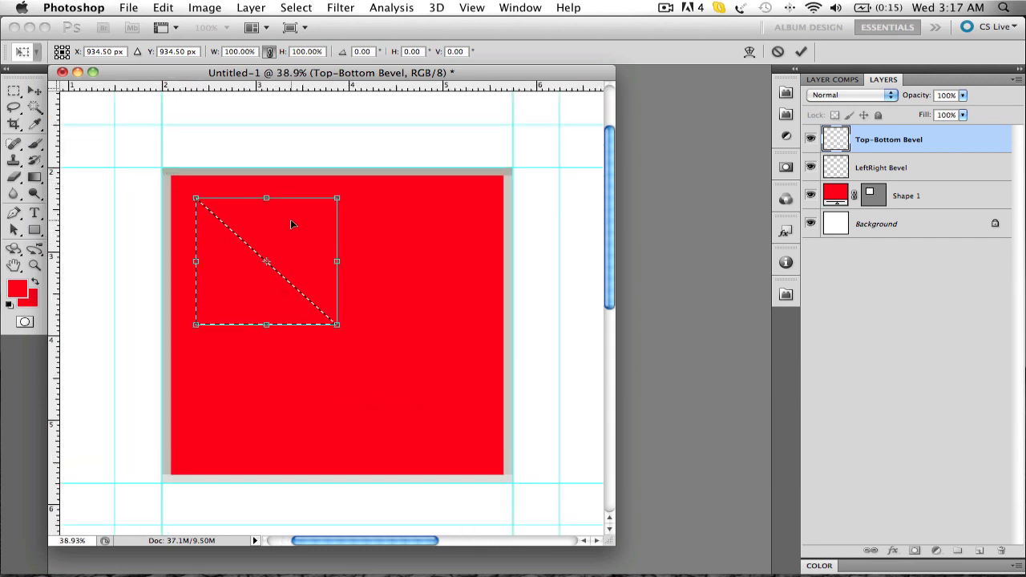
{"action": "left_click_drag", "start_coordinate": [297, 230], "coordinate": [265, 202]}
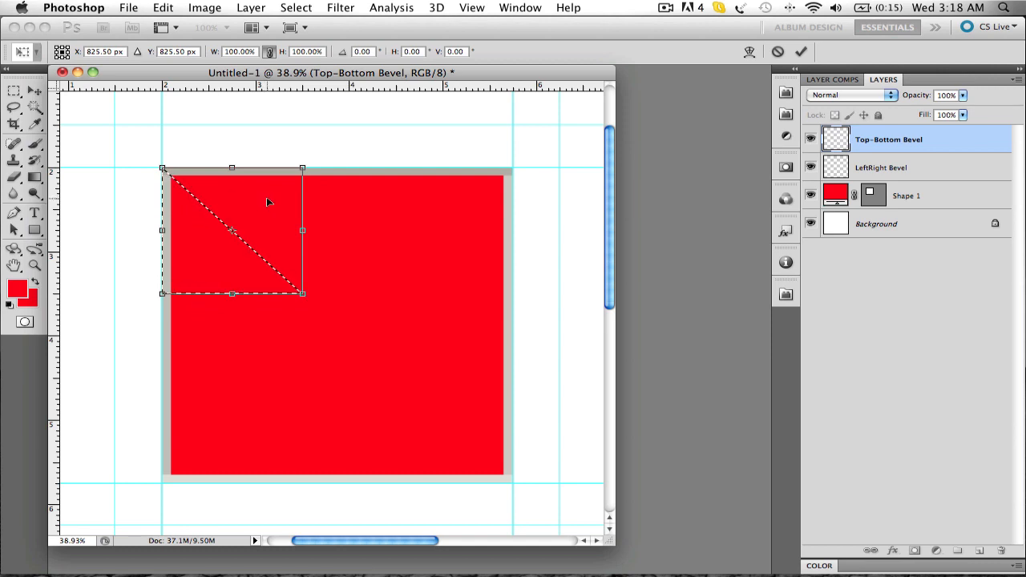
{"action": "key", "text": "super+shift+h"}
{"action": "left_click_drag", "start_coordinate": [250, 199], "coordinate": [451, 205]}
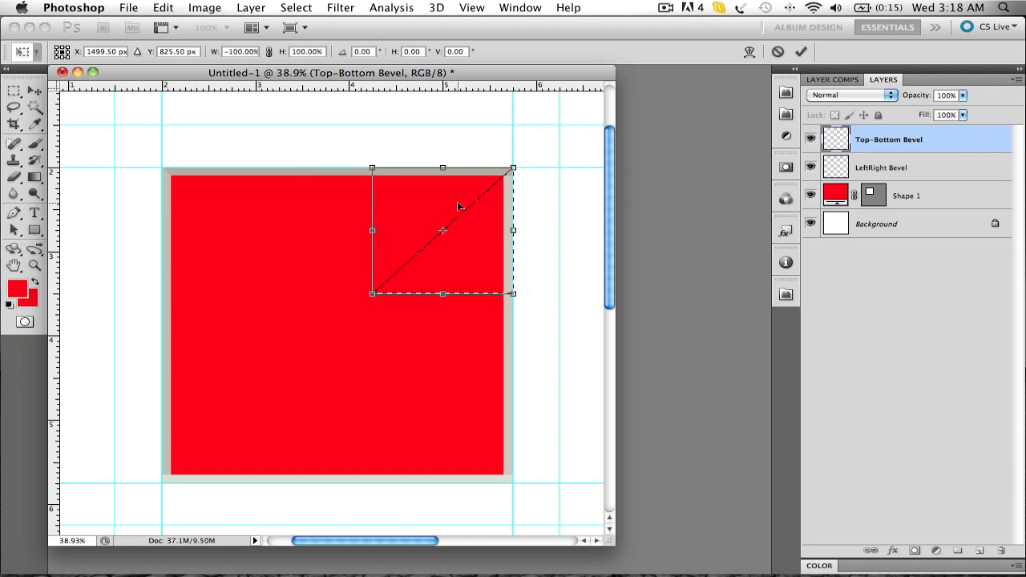
{"action": "key", "text": "super+shift+v"}
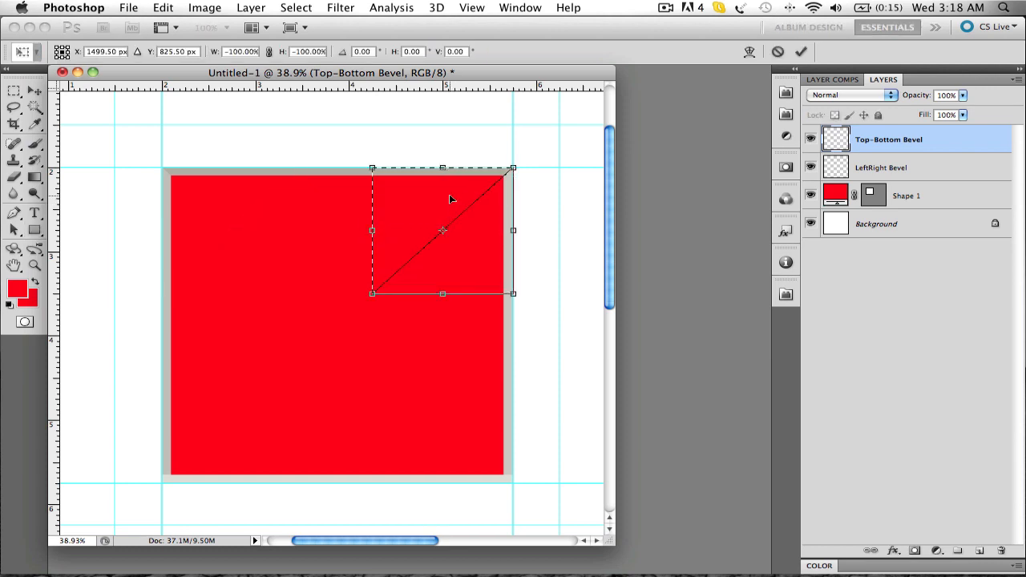
{"action": "left_click_drag", "start_coordinate": [445, 195], "coordinate": [236, 388]}
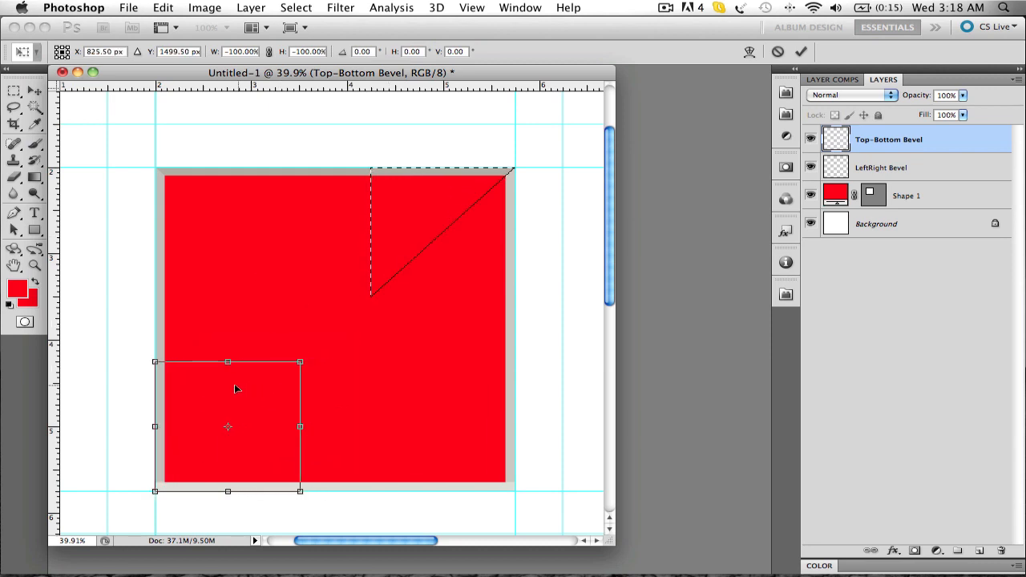
{"action": "key", "text": "super+shift+v"}
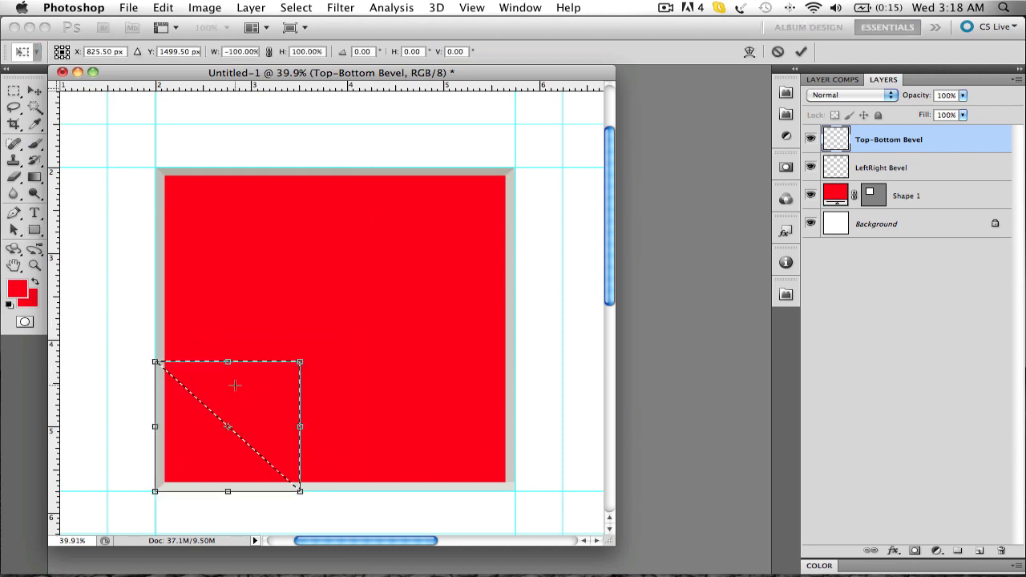
{"action": "left_click_drag", "start_coordinate": [261, 383], "coordinate": [474, 383]}
{"action": "key", "text": "Return"}
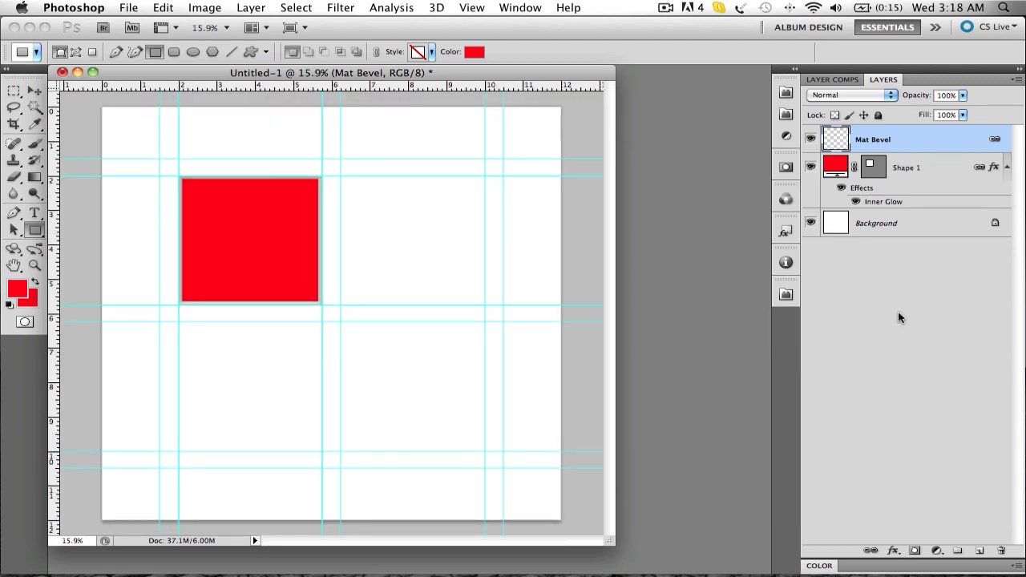
- Create a layer group and name it "Mat Opening - Top Left"
{"action": "left_click", "coordinate": [958, 553]}
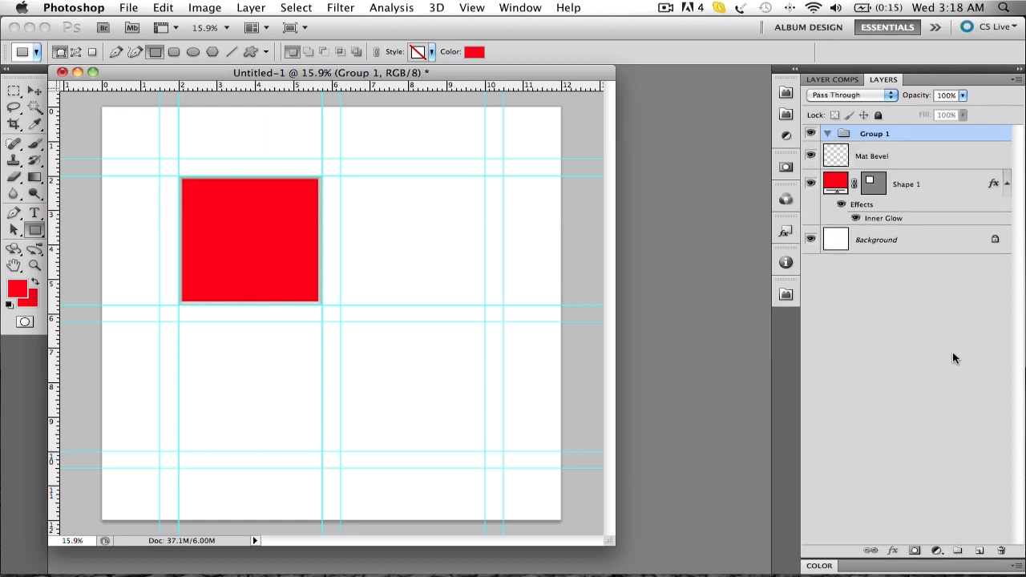
{"action": "double_click", "coordinate": [870, 135]}
{"action": "type", "text": "Mat Opening"}
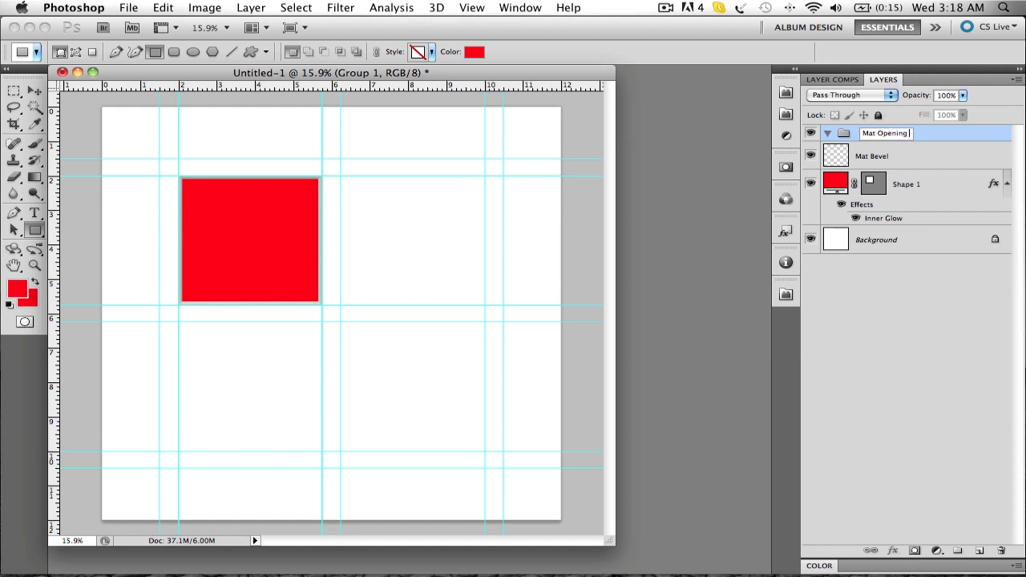
{"action": "type", "text": " - Top Left"}
- Move the Mat Bevel and Shape 1 layers into the Mat Opening - Top Left group and toggle the group's visibility to check it
{"action": "left_click", "coordinate": [912, 157]}
{"action": "left_click", "coordinate": [919, 184], "text": "shift"}
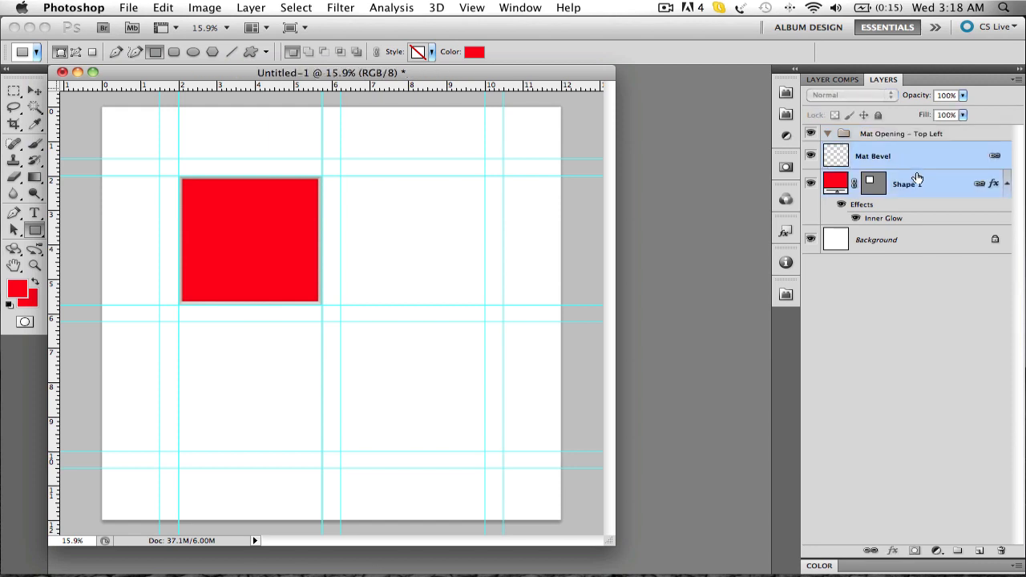
{"action": "left_click_drag", "start_coordinate": [918, 184], "coordinate": [913, 136]}
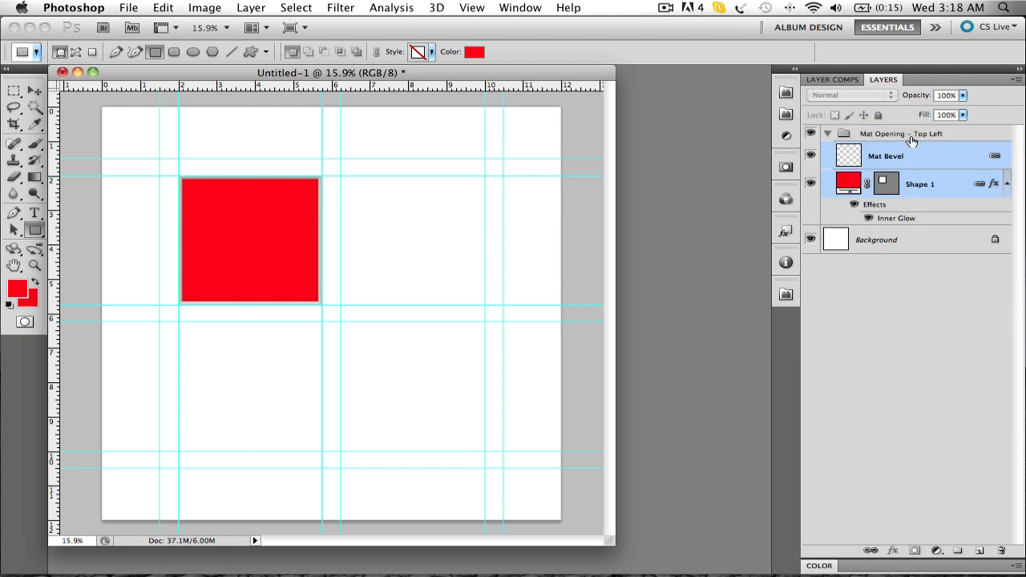
{"action": "left_click", "coordinate": [810, 135]}
{"action": "left_click", "coordinate": [810, 135]}
- Duplicate the Mat Opening - Top Left group within the same document as "Mat Opening - Top Right"
{"action": "left_click", "coordinate": [880, 136]}
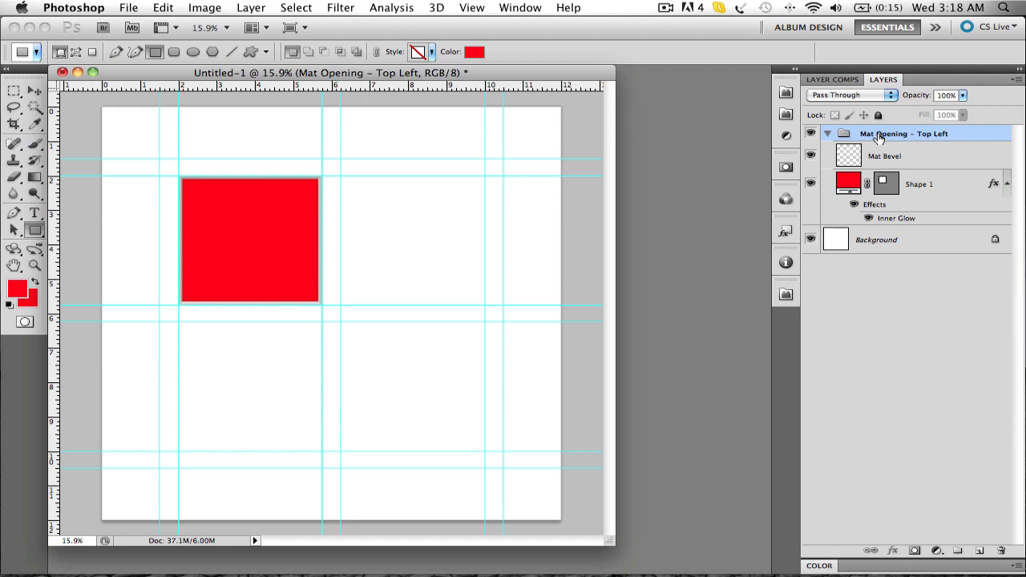
{"action": "right_click", "coordinate": [872, 136]}
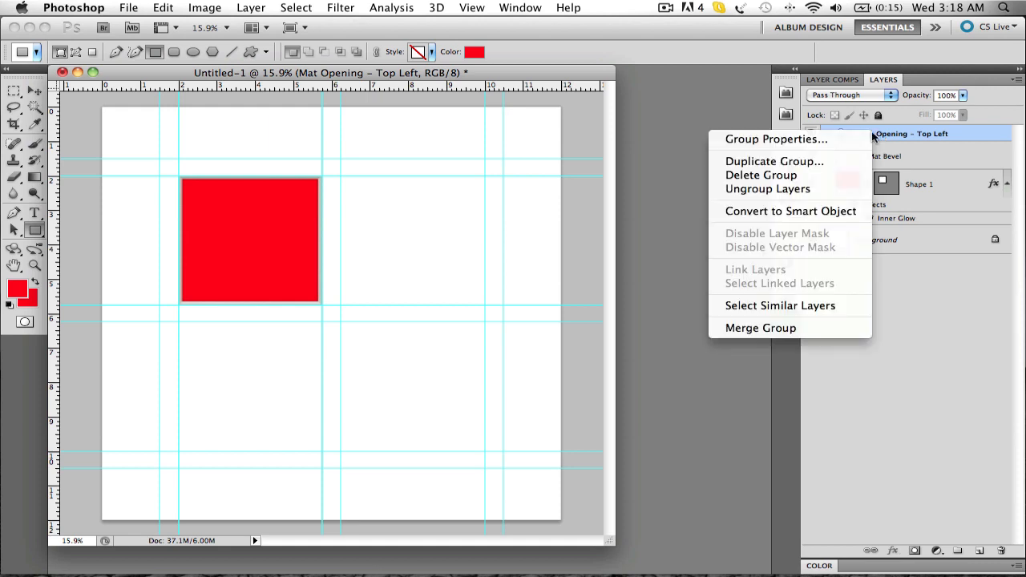
{"action": "left_click", "coordinate": [806, 162]}
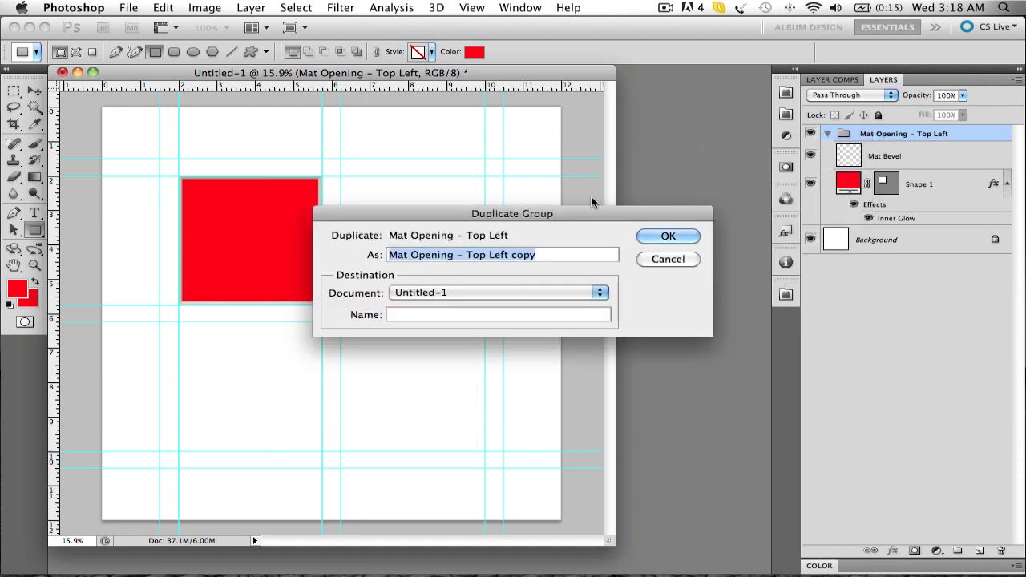
{"action": "left_click", "coordinate": [560, 254]}
{"action": "left_click_drag", "start_coordinate": [557, 262], "coordinate": [493, 254]}
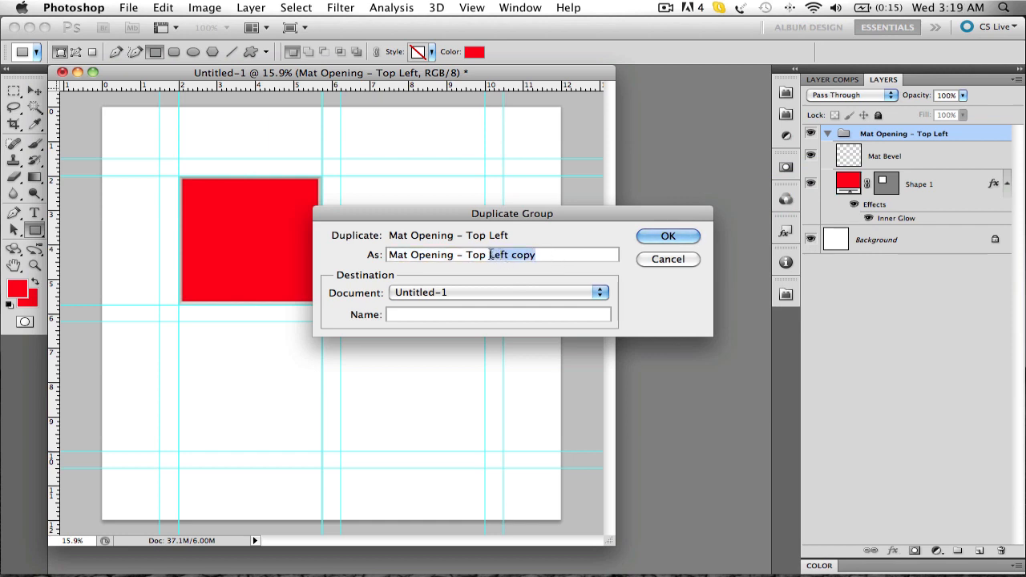
{"action": "type", "text": "Right"}
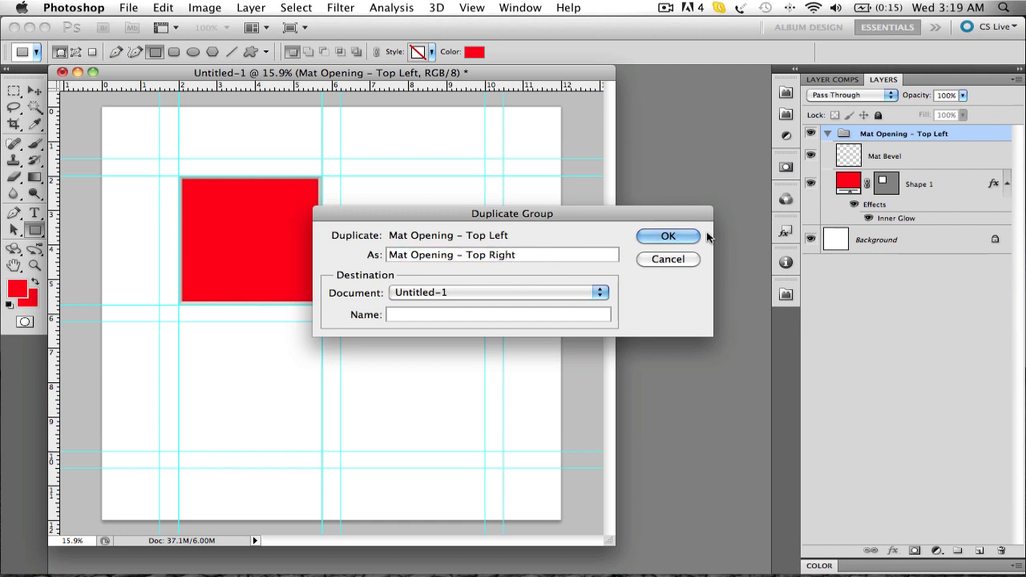
{"action": "left_click", "coordinate": [675, 236]}
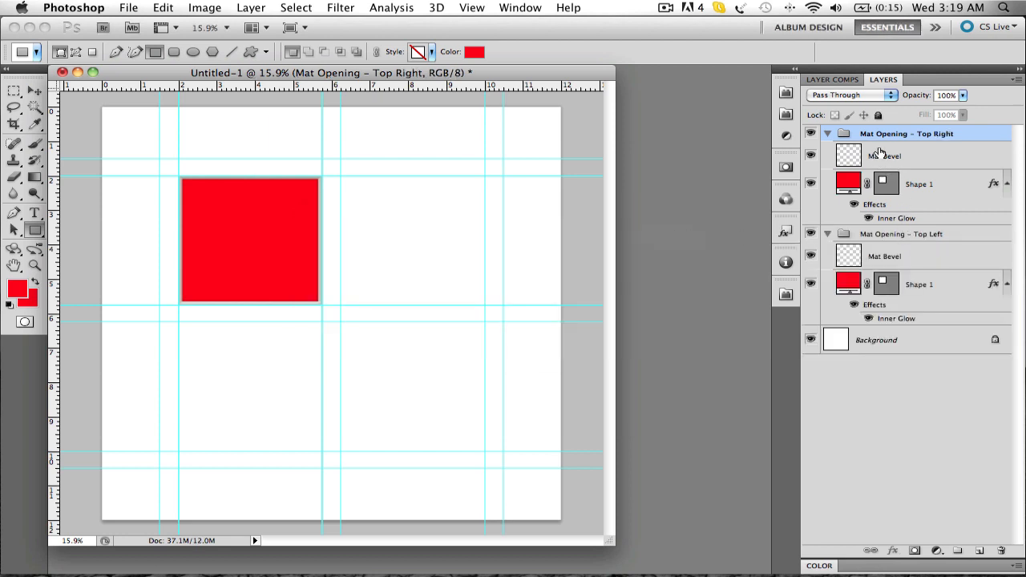
- Move the Mat Opening - Top Right group horizontally into the upper-right inner cell of the guides
{"action": "key", "text": "super+t"}
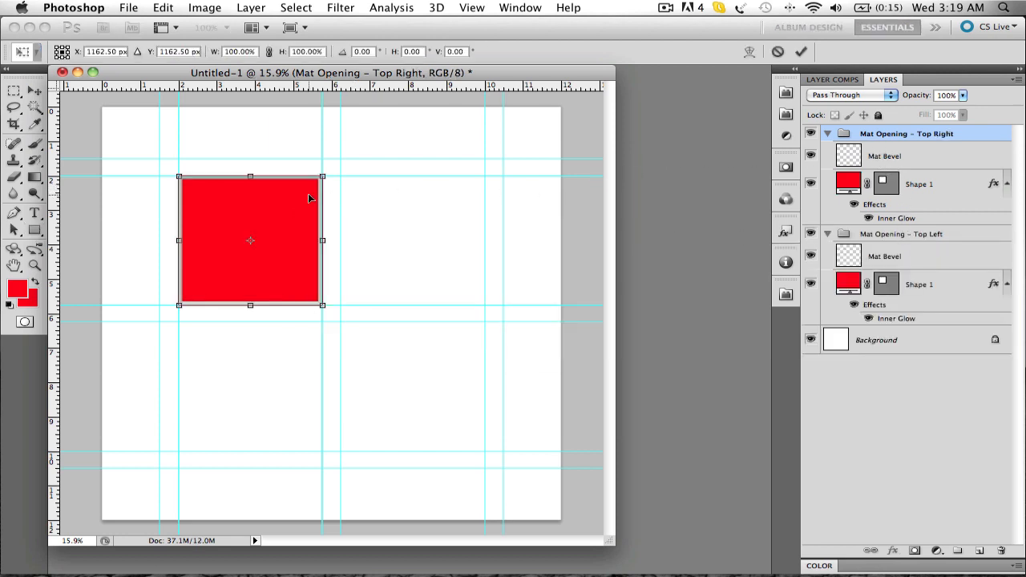
{"action": "left_click_drag", "start_coordinate": [308, 193], "coordinate": [464, 194]}
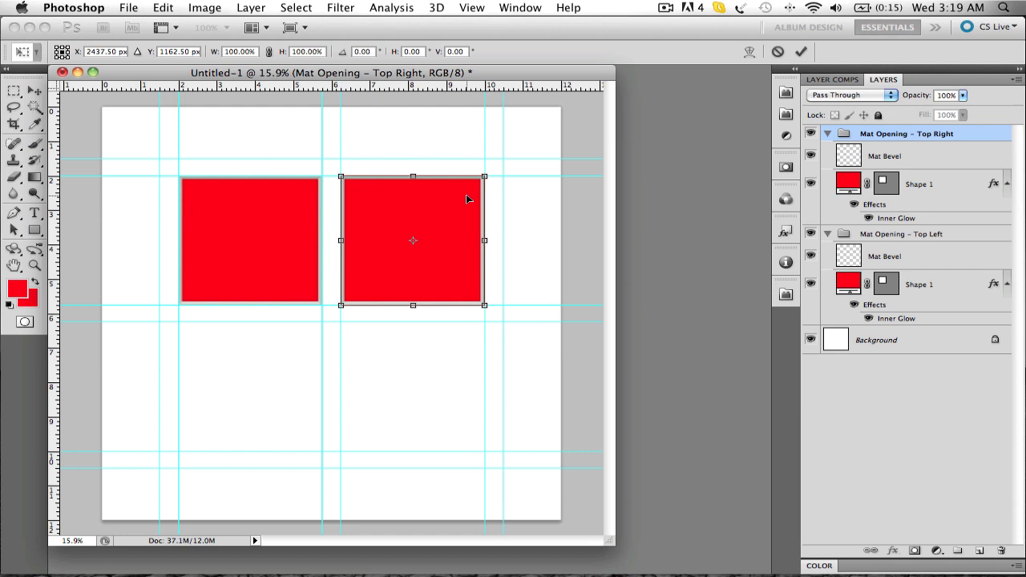
{"action": "key", "text": "Return"}
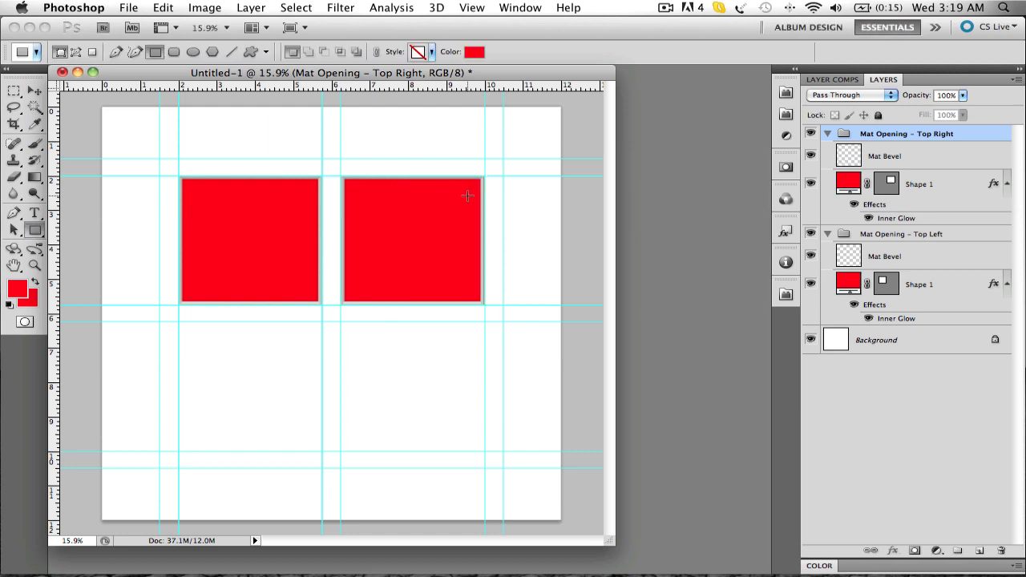
- Duplicate the Mat Opening - Top Right group within the same document as "Mat Opening - Bottom Left"
{"action": "right_click", "coordinate": [873, 134]}
{"action": "left_click", "coordinate": [839, 158]}
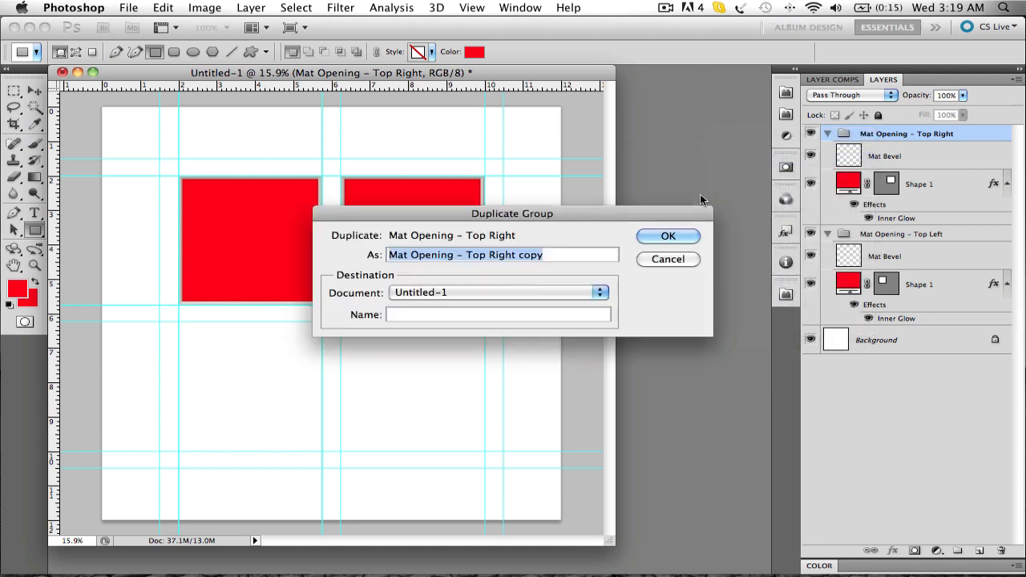
{"action": "left_click", "coordinate": [561, 255]}
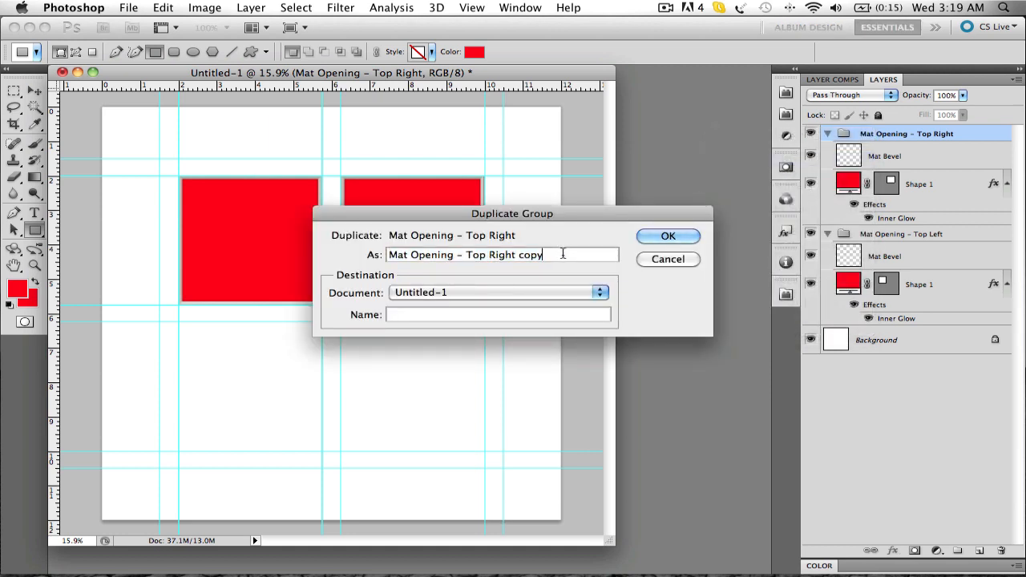
{"action": "left_click_drag", "start_coordinate": [561, 255], "coordinate": [389, 255]}
{"action": "left_click_drag", "start_coordinate": [468, 255], "coordinate": [543, 255]}
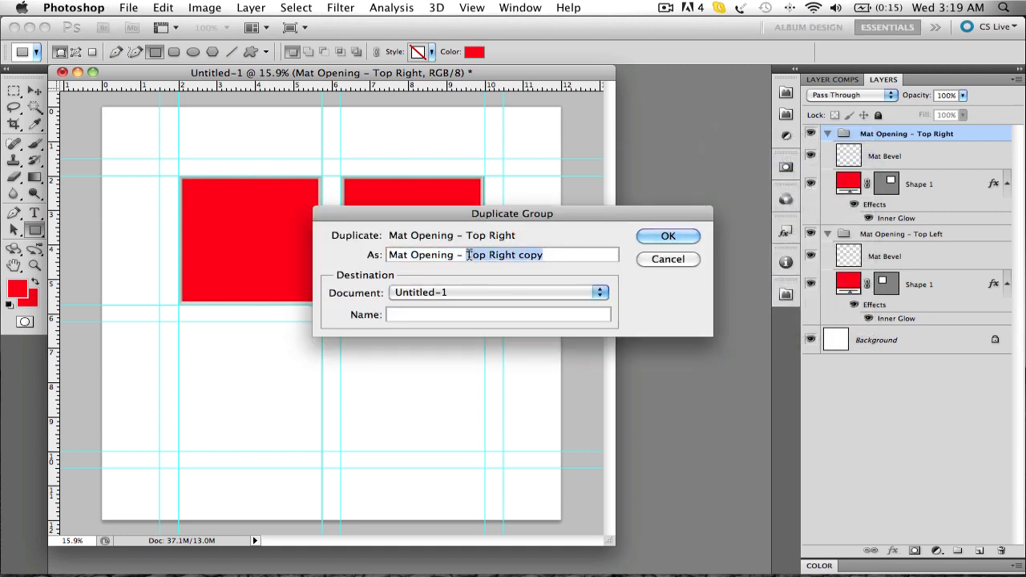
{"action": "type", "text": "Bottom Left"}
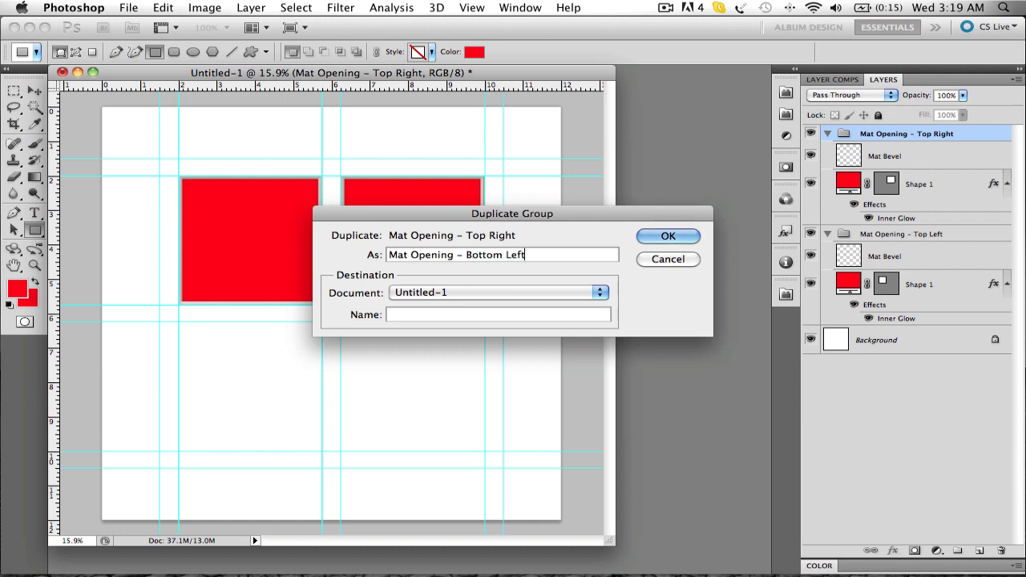
{"action": "left_click", "coordinate": [655, 236]}
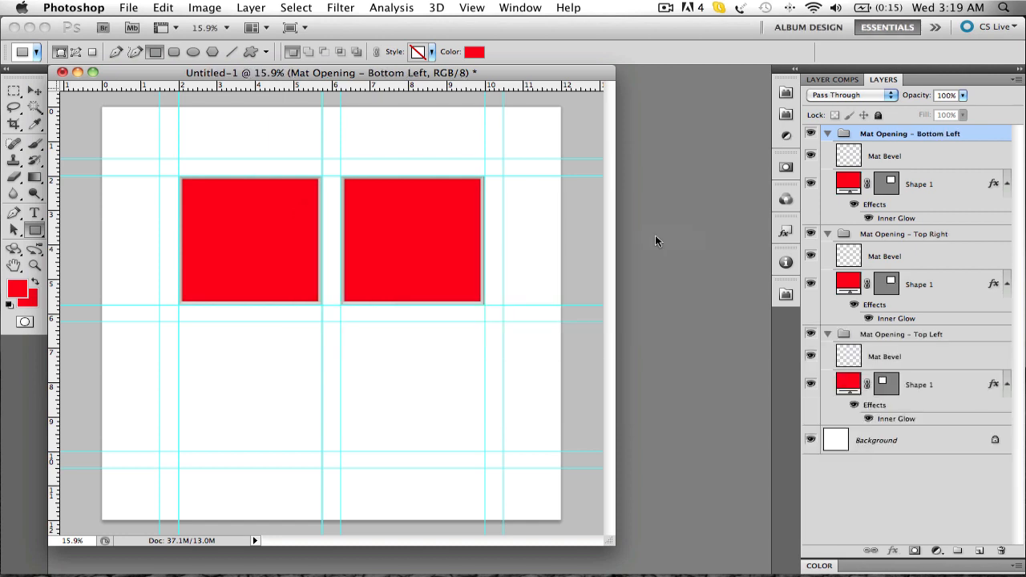
- Move the Mat Opening - Bottom Left group into the lower-left inner cell of the guides
{"action": "key", "text": "super+t"}
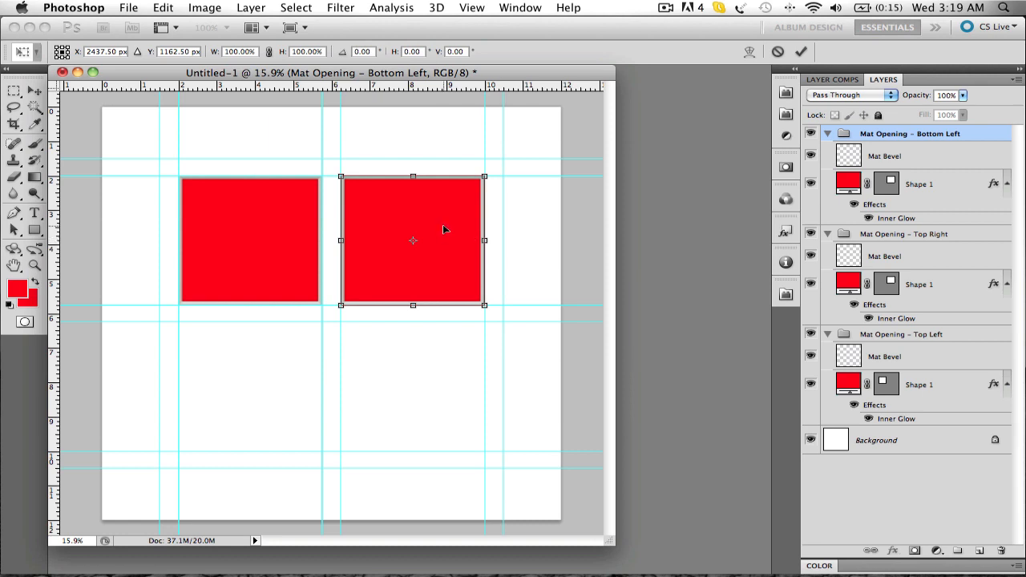
{"action": "left_click_drag", "start_coordinate": [446, 231], "coordinate": [279, 380]}
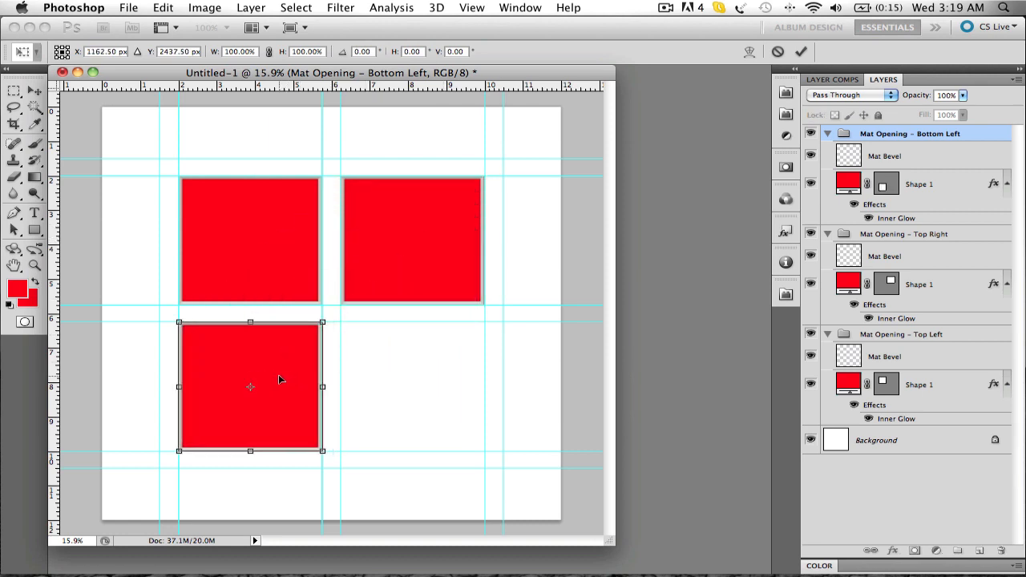
{"action": "key", "text": "Return"}
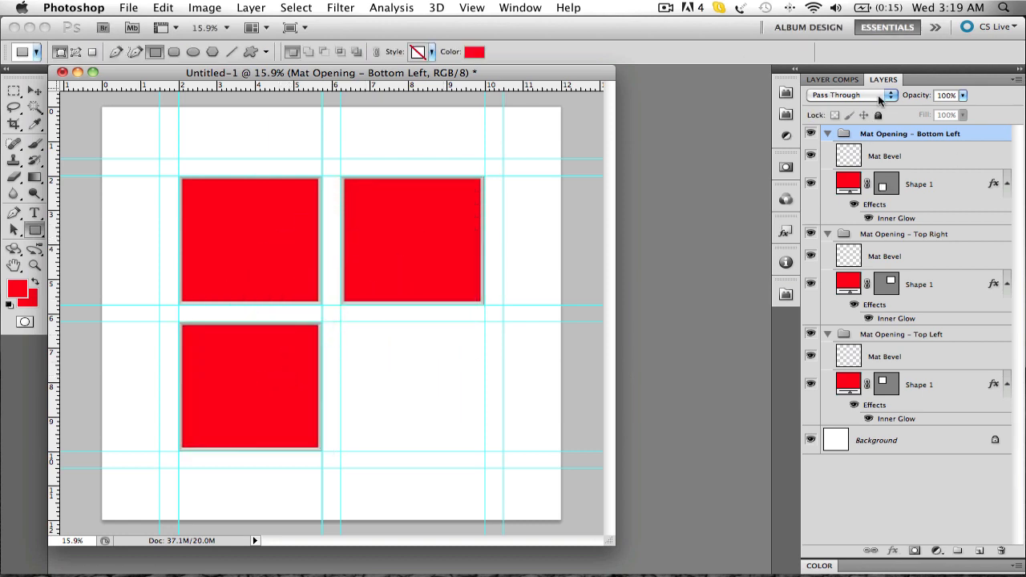
- Duplicate the Mat Opening - Bottom Left group within the same document as "Mat Opening - Bottom Right"
{"action": "right_click", "coordinate": [884, 131]}
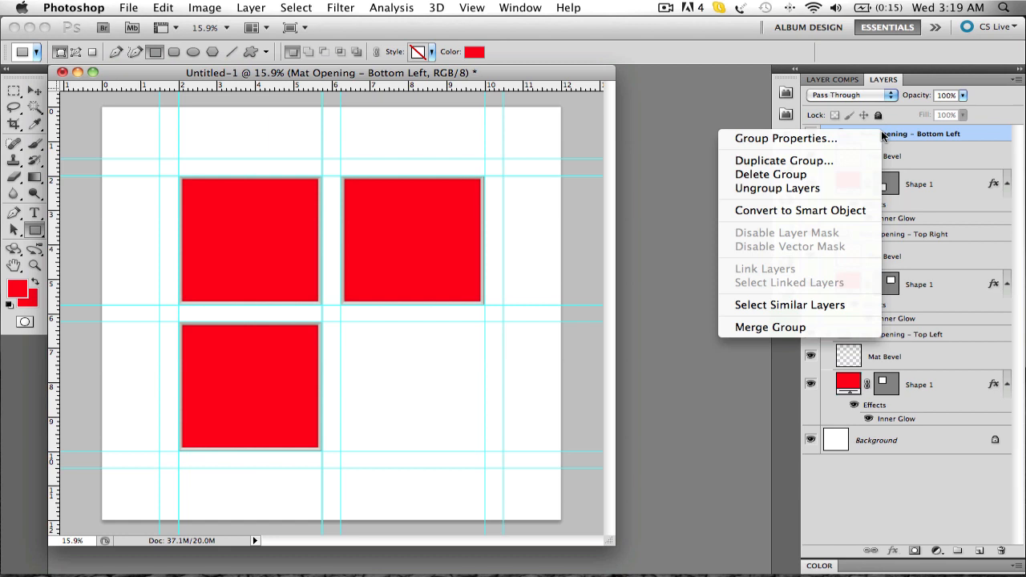
{"action": "left_click", "coordinate": [842, 158]}
{"action": "left_click", "coordinate": [574, 255]}
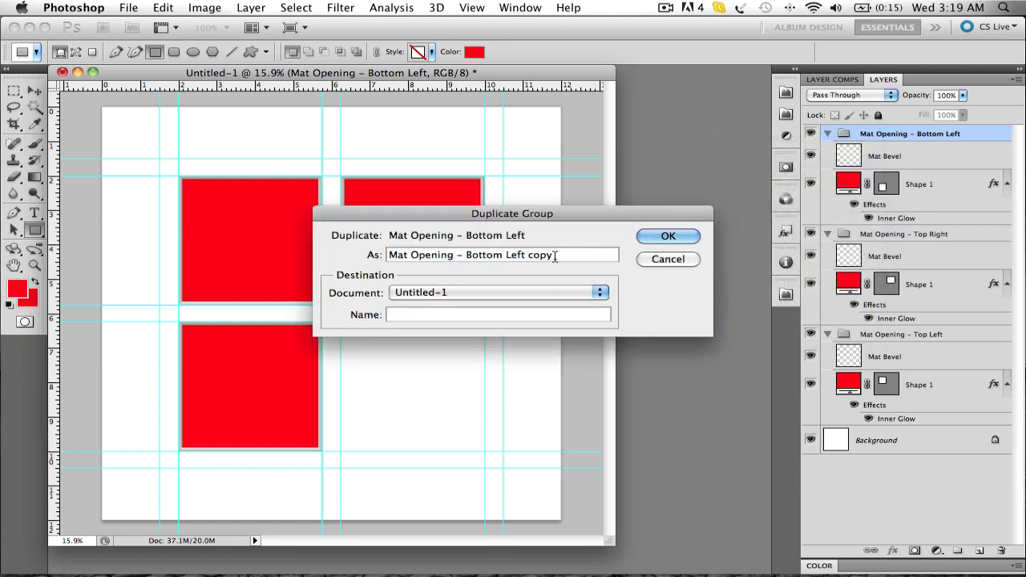
{"action": "left_click_drag", "start_coordinate": [553, 255], "coordinate": [507, 254]}
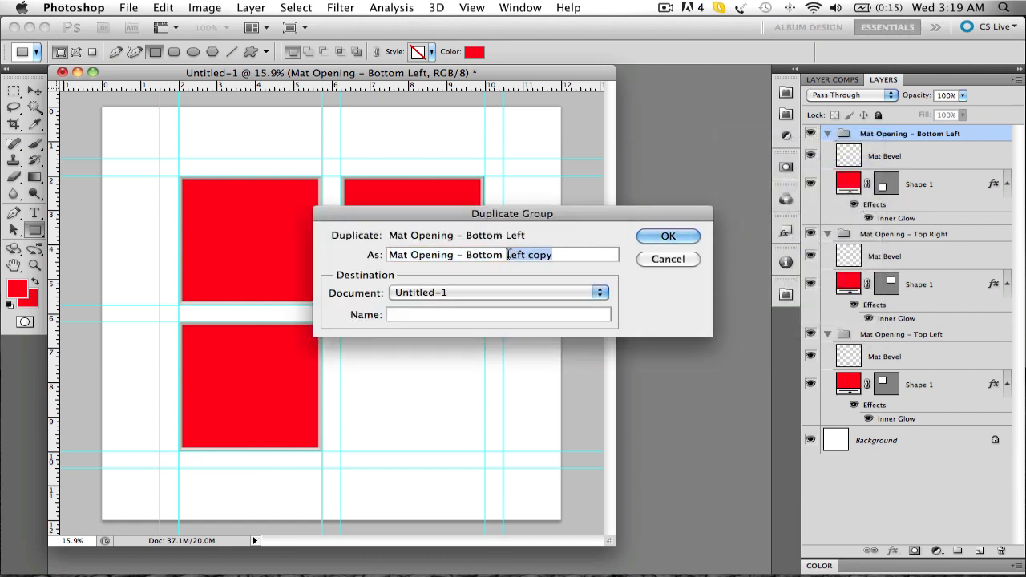
{"action": "type", "text": "Right"}
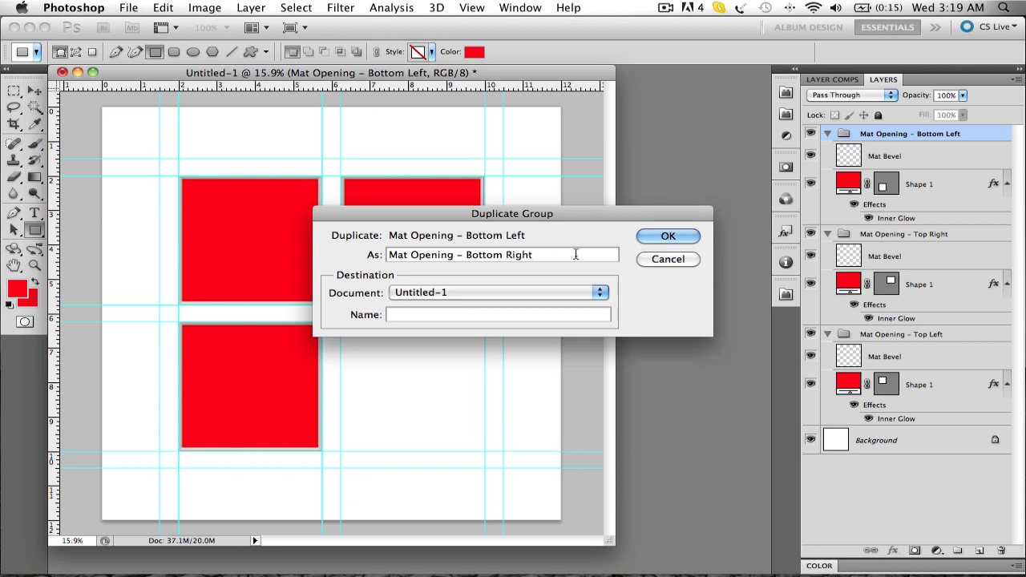
{"action": "left_click", "coordinate": [665, 237]}
- Move the Mat Opening - Bottom Right group horizontally into the lower-right inner cell of the guides
{"action": "key", "text": "super+t"}
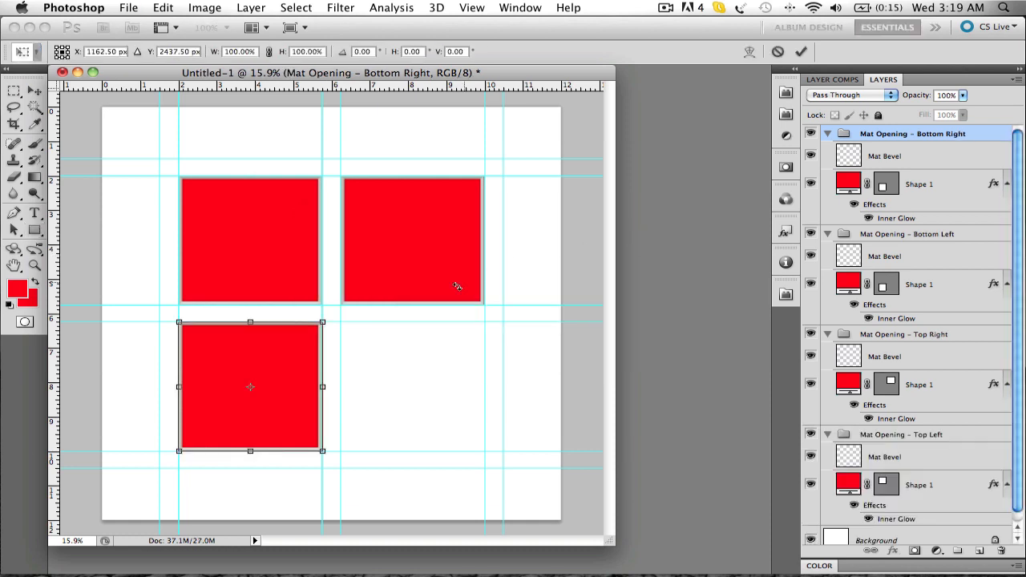
{"action": "left_click_drag", "start_coordinate": [273, 379], "coordinate": [446, 368]}
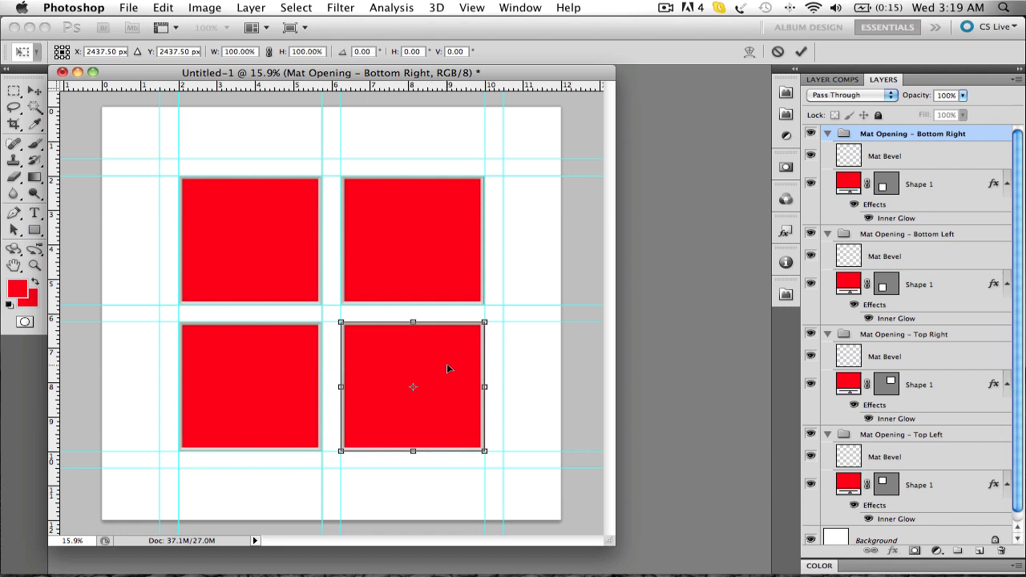
{"action": "key", "text": "Return"}
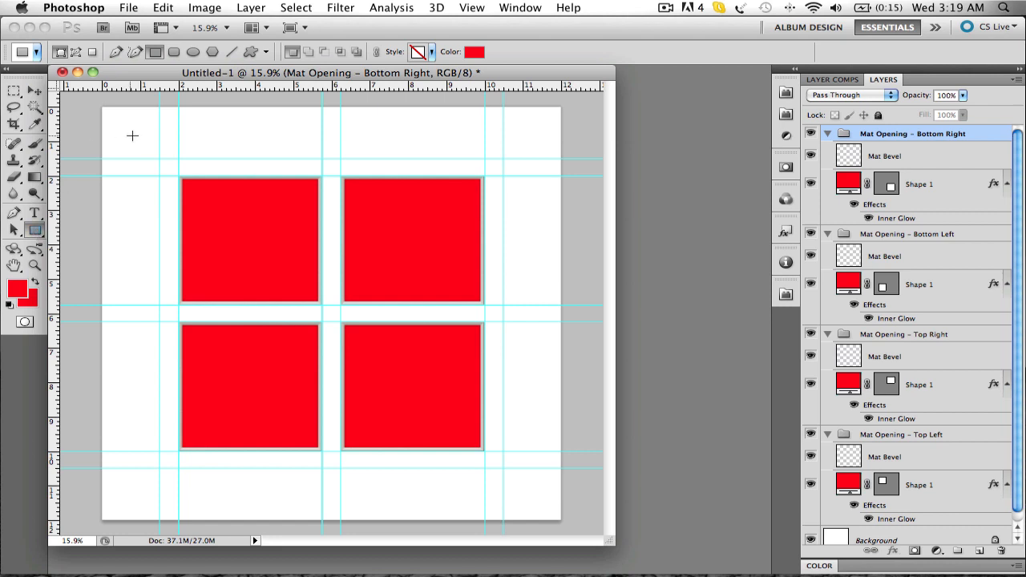
- Draw a red rectangle shape about 9 x 9 inches spanning the outermost guides and move its layer above all mat opening groups
{"action": "left_click_drag", "start_coordinate": [159, 159], "coordinate": [501, 467]}
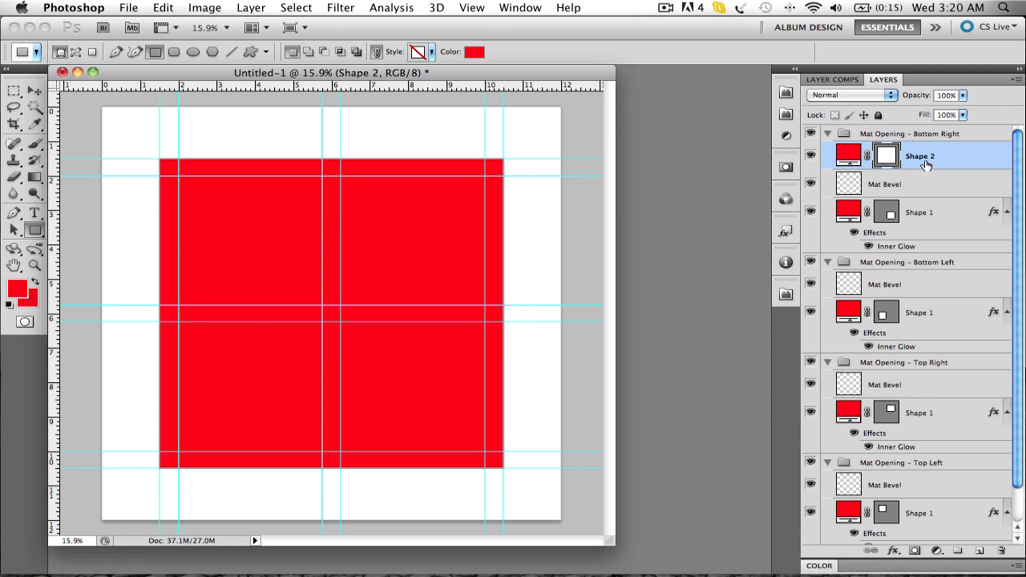
{"action": "left_click_drag", "start_coordinate": [928, 160], "coordinate": [928, 141]}
{"action": "left_click_drag", "start_coordinate": [927, 129], "coordinate": [927, 129]}
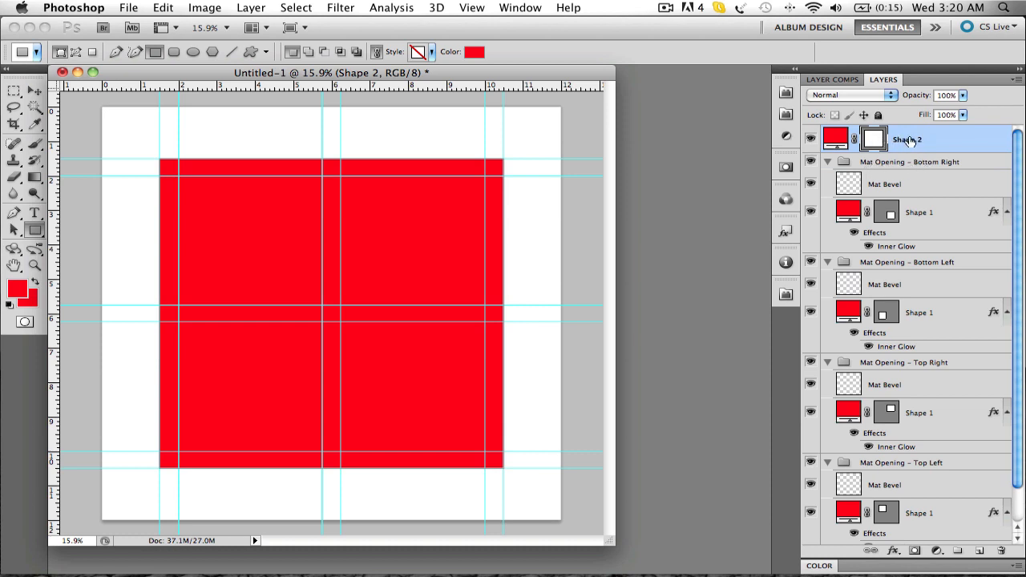
- Run Create Outer Bevel from the MatMAKER Pro v3.0 auxiliary tools on the Shape 2 layer
{"action": "left_click", "coordinate": [786, 114]}
{"action": "left_click", "coordinate": [602, 485]}
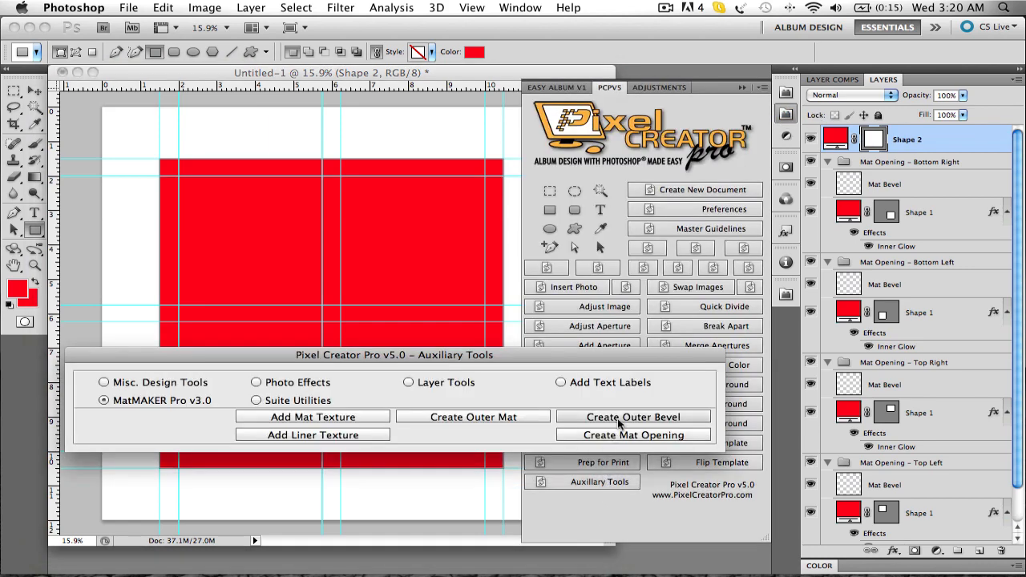
{"action": "left_click", "coordinate": [619, 418]}
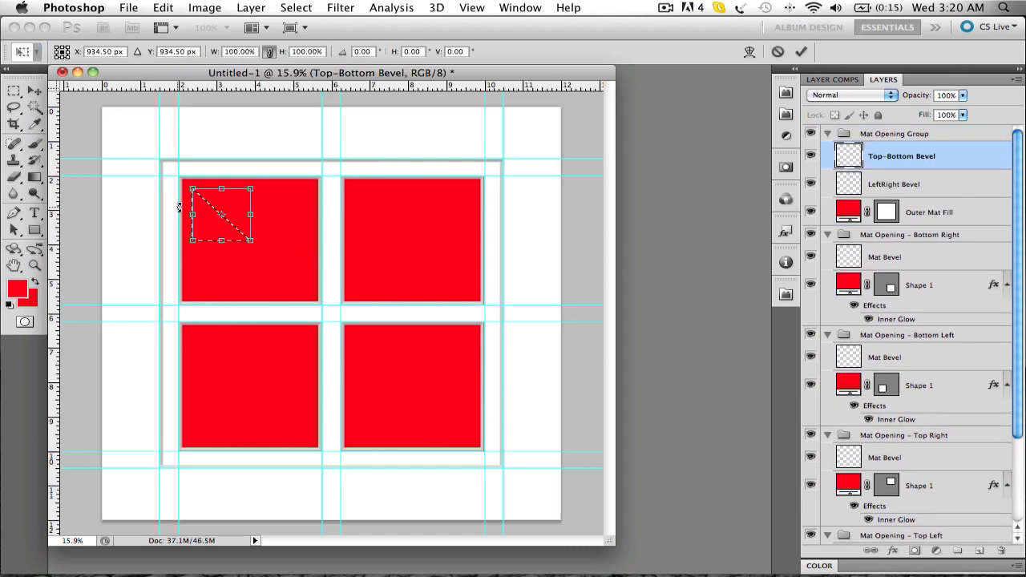
- Position the first triangular bevel selection at the upper-left corner of the outermost guides and commit the transform
{"action": "scroll", "coordinate": [182, 207], "scroll_direction": "up", "scroll_amount": 8}
{"action": "scroll", "coordinate": [182, 208], "scroll_direction": "down", "scroll_amount": 4}
{"action": "scroll", "coordinate": [184, 208], "scroll_direction": "down", "scroll_amount": 1}
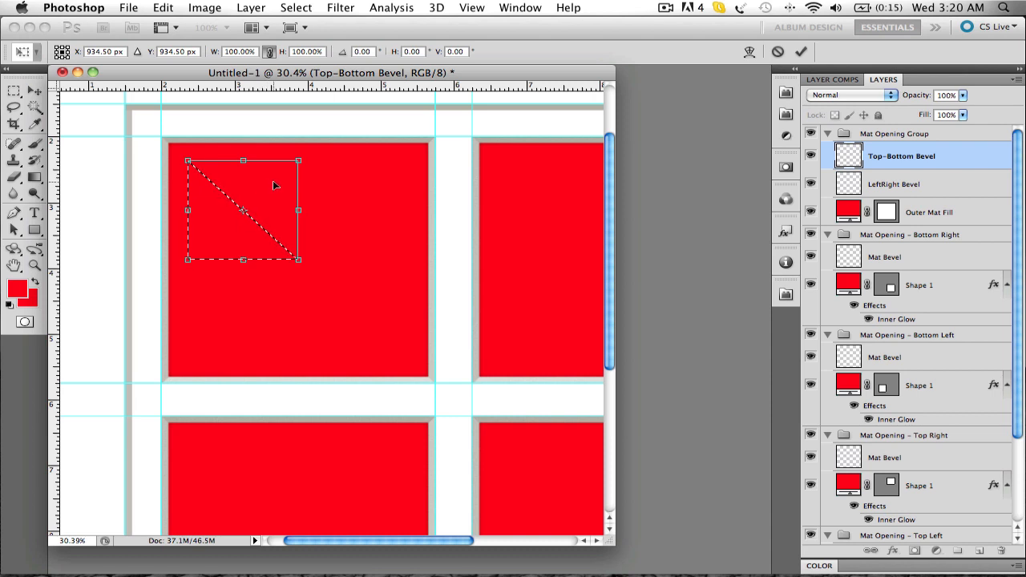
{"action": "left_click_drag", "start_coordinate": [270, 184], "coordinate": [217, 130]}
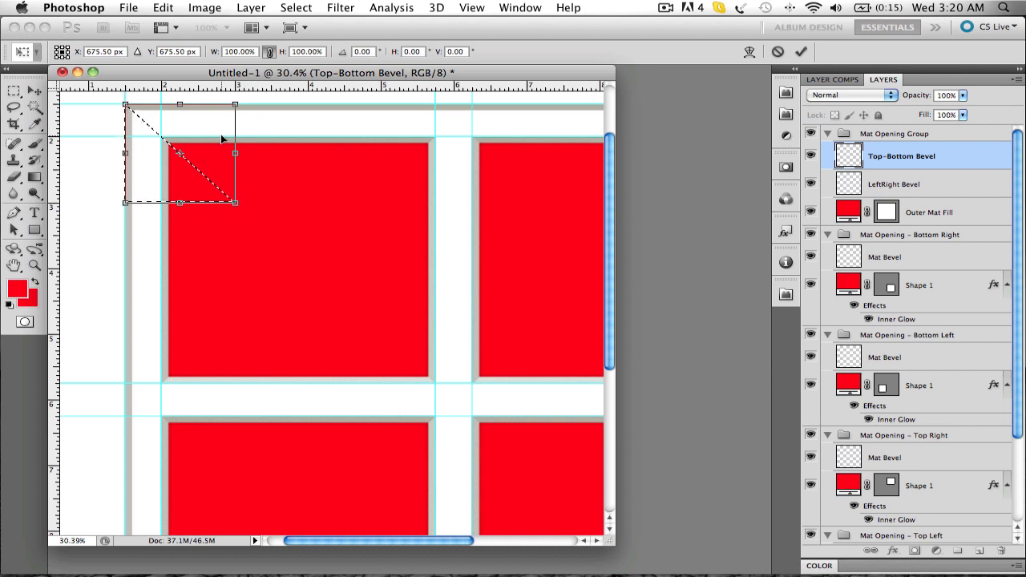
{"action": "key", "text": "shift+super+h"}
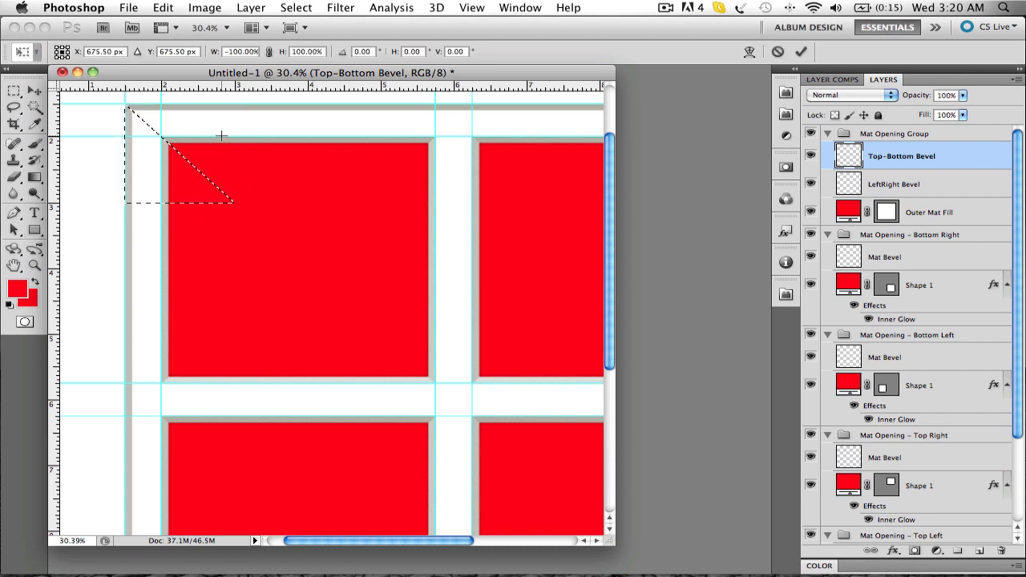
- Place the remaining triangular bevel selections at the other outer guide corners and toggle the Mat Opening Group's visibility to check the bevel
{"action": "scroll", "coordinate": [223, 145], "scroll_direction": "down", "scroll_amount": 2}
{"action": "scroll", "coordinate": [222, 145], "scroll_direction": "down", "scroll_amount": 3}
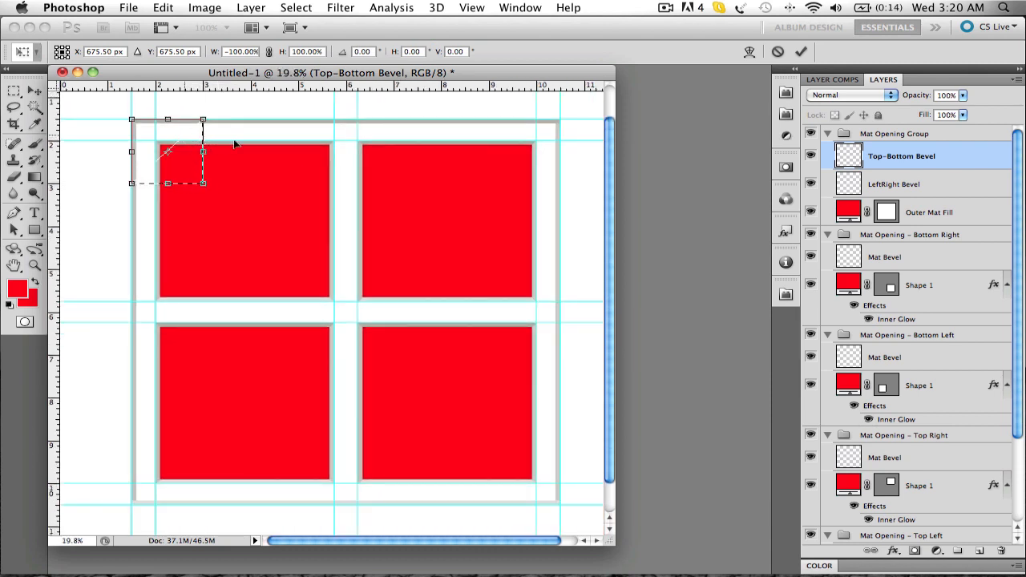
{"action": "left_click_drag", "start_coordinate": [188, 139], "coordinate": [153, 455]}
{"action": "key", "text": "shift+super+v"}
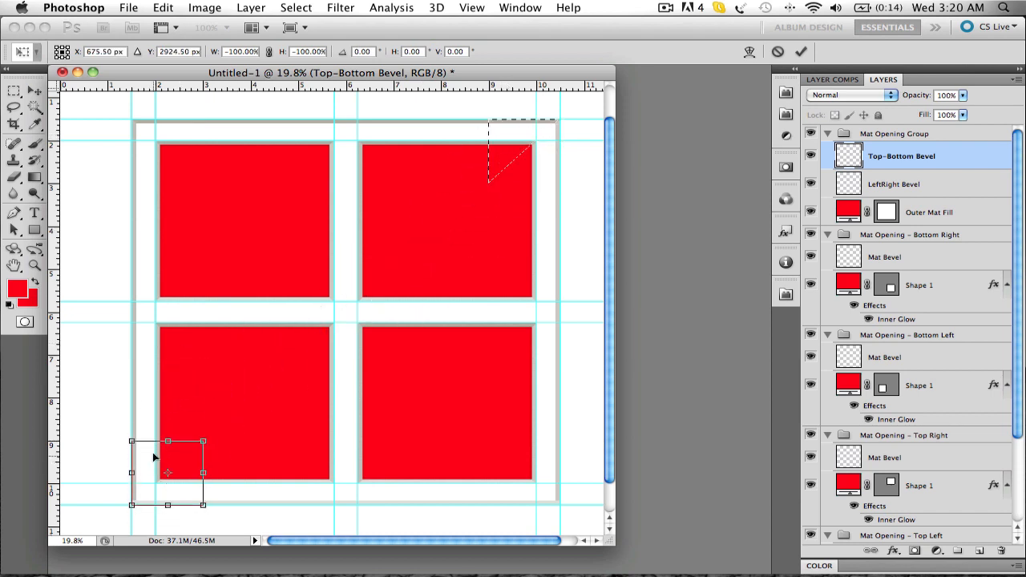
{"action": "key", "text": "shift+super+v"}
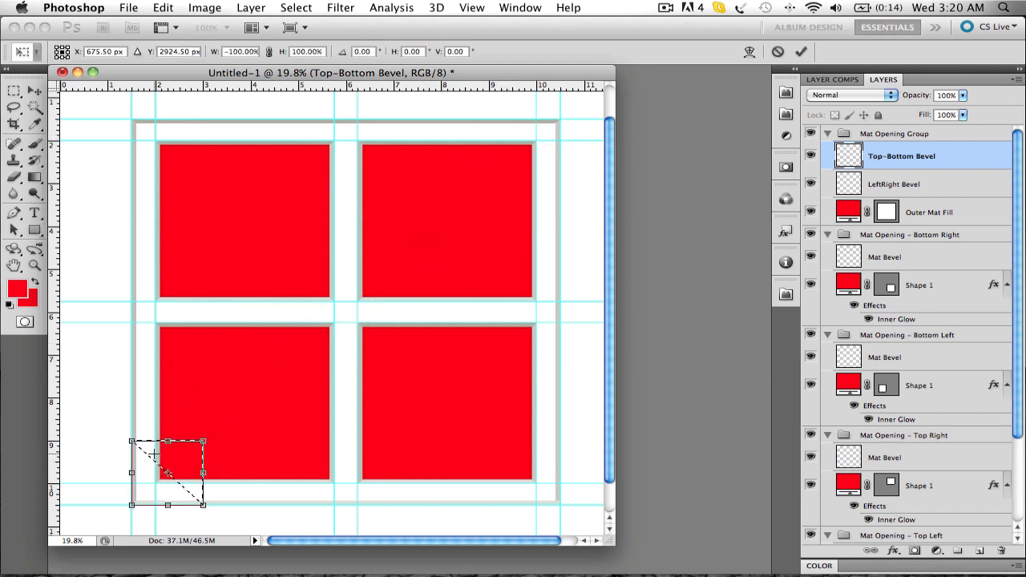
{"action": "left_click_drag", "start_coordinate": [153, 454], "coordinate": [532, 450]}
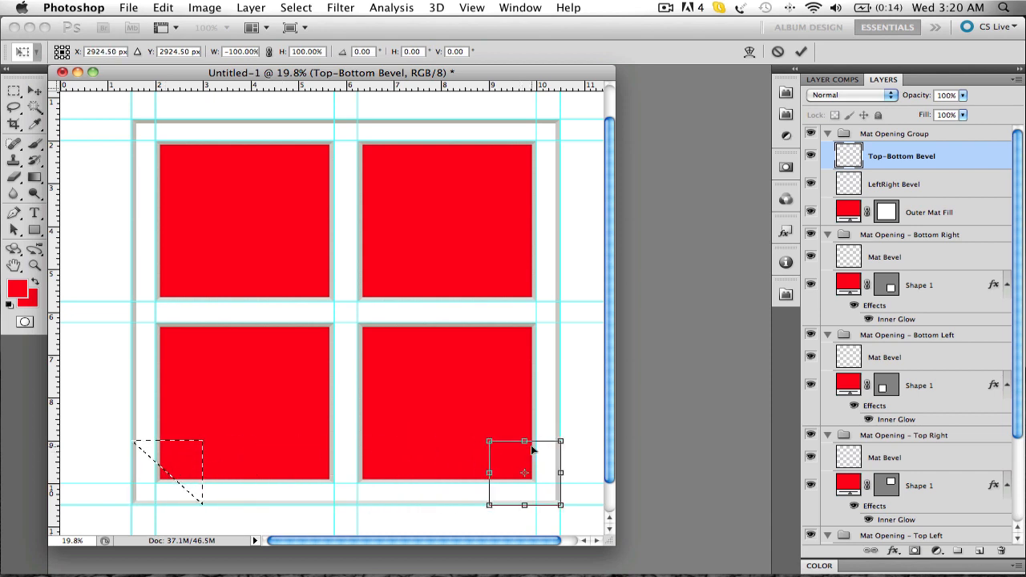
{"action": "key", "text": "Return"}
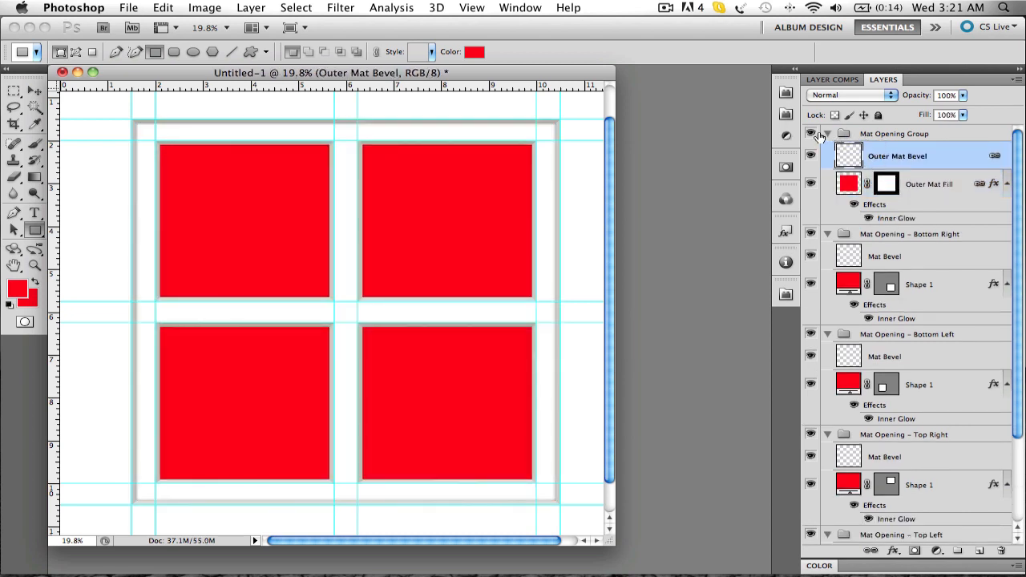
{"action": "left_click", "coordinate": [811, 135]}
- Make a rectangular marquee selection along the outermost guides around the bevel and invert it to select the surrounding mat area
{"action": "scroll", "coordinate": [515, 207], "scroll_direction": "down", "scroll_amount": 3}
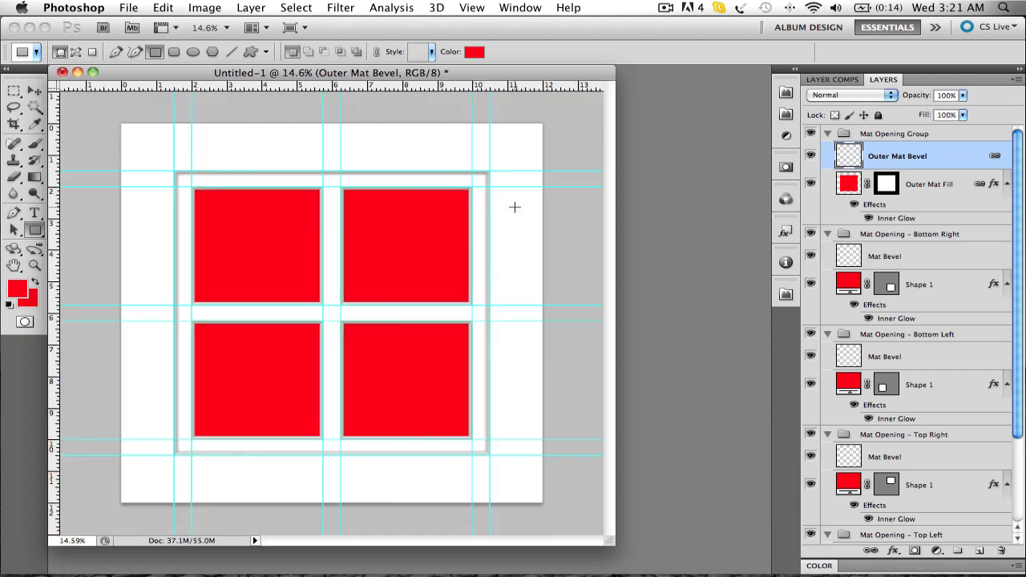
{"action": "key", "text": "m"}
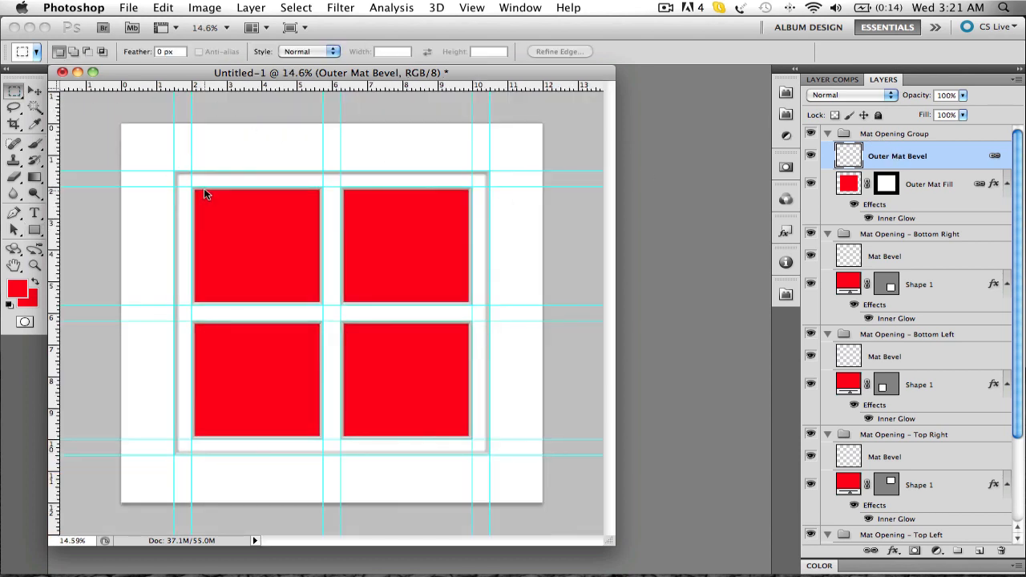
{"action": "left_click_drag", "start_coordinate": [331, 337], "coordinate": [487, 462]}
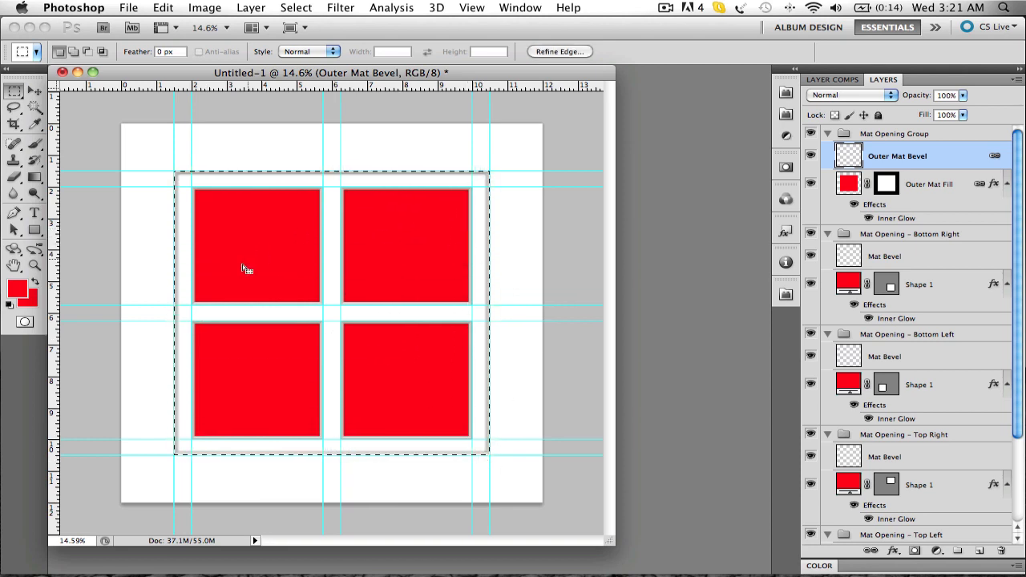
{"action": "left_click", "coordinate": [306, 7]}
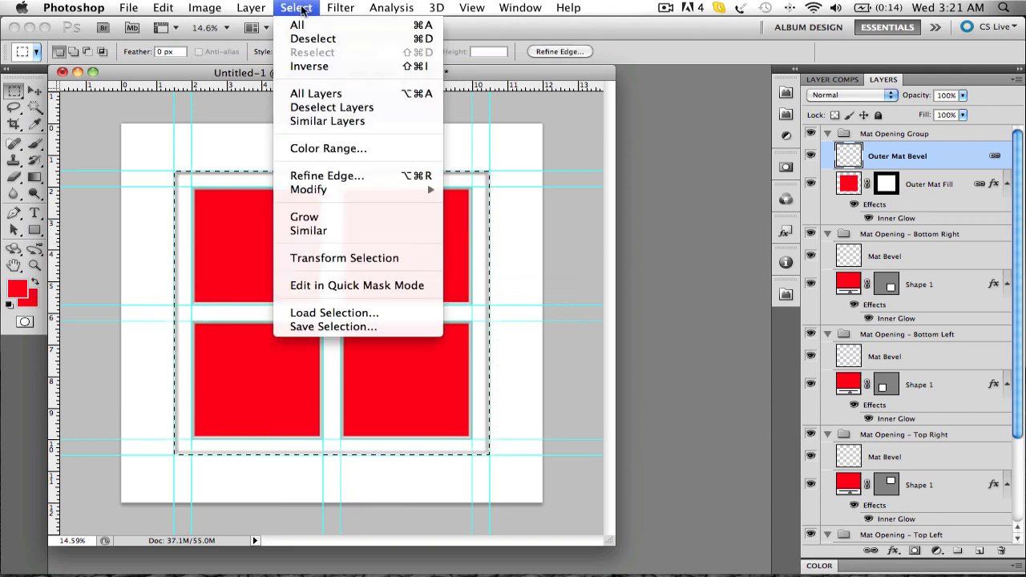
{"action": "left_click", "coordinate": [312, 66]}
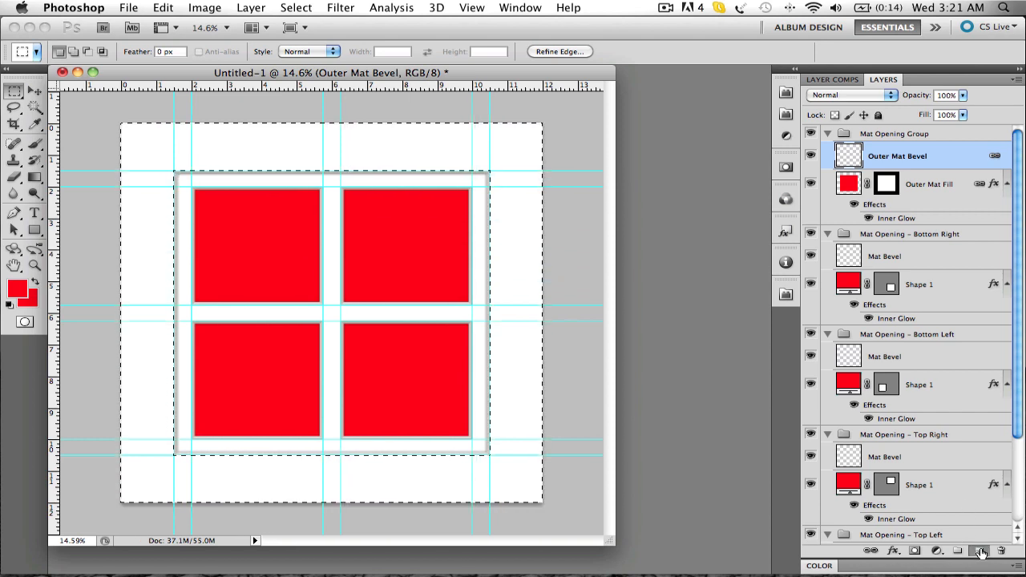
- Create a new layer above Outer Mat Bevel and name it "Outer Mat"
{"action": "left_click", "coordinate": [981, 553]}
{"action": "double_click", "coordinate": [879, 158]}
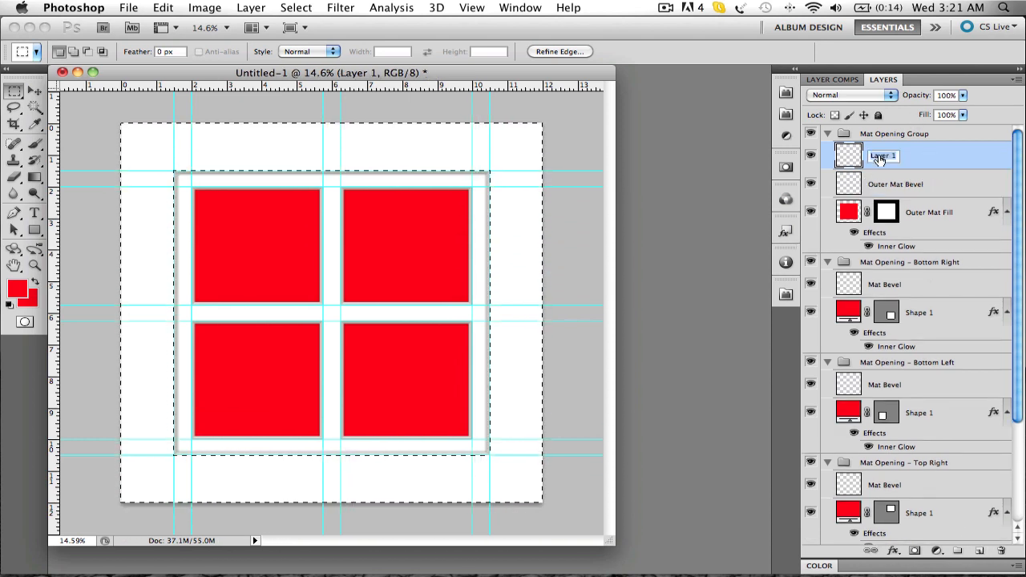
{"action": "type", "text": "Outer Mat"}
{"action": "key", "text": "Return"}
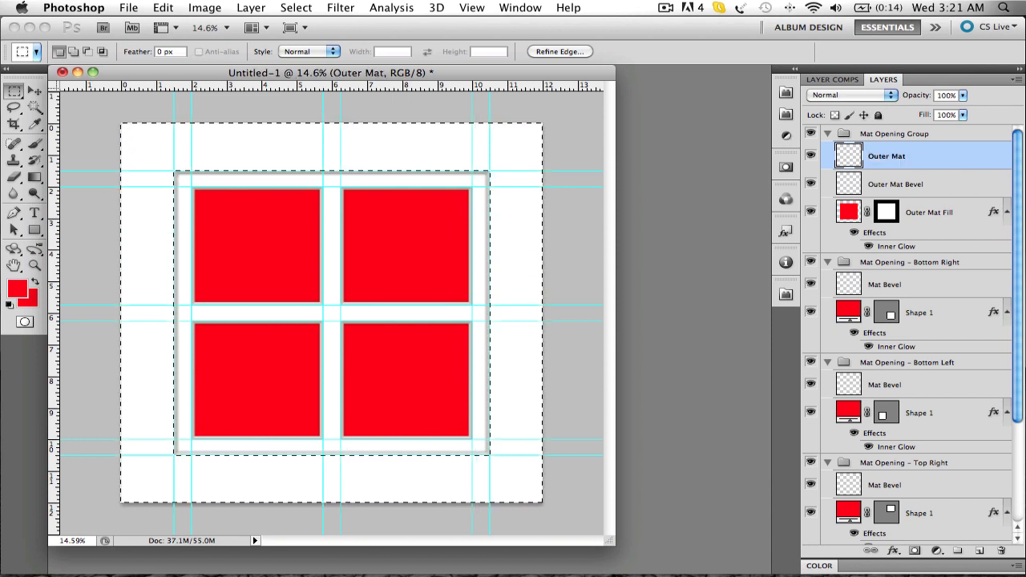
- Fill the selected border on the Outer Mat layer with grey #9b9b9b, then clear the selection and hide the guides
{"action": "left_click", "coordinate": [20, 288]}
{"action": "left_click_drag", "start_coordinate": [319, 240], "coordinate": [297, 246]}
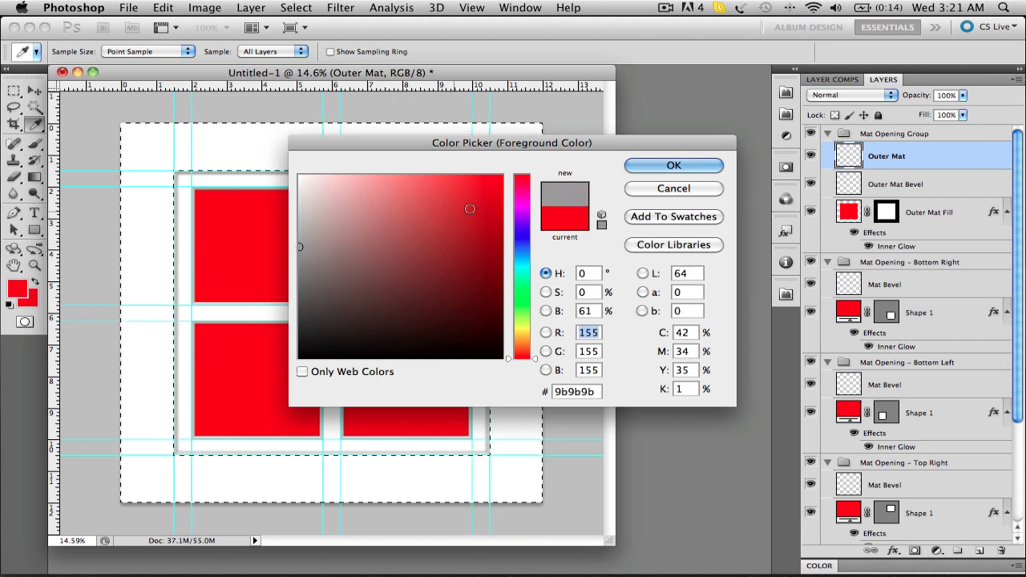
{"action": "left_click", "coordinate": [661, 164]}
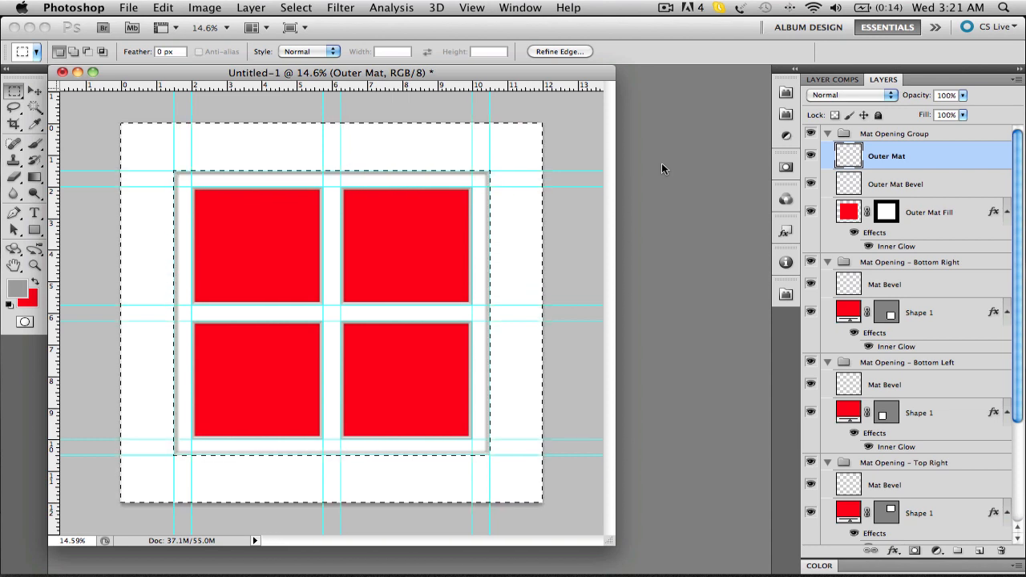
{"action": "key", "text": "alt+BackSpace"}
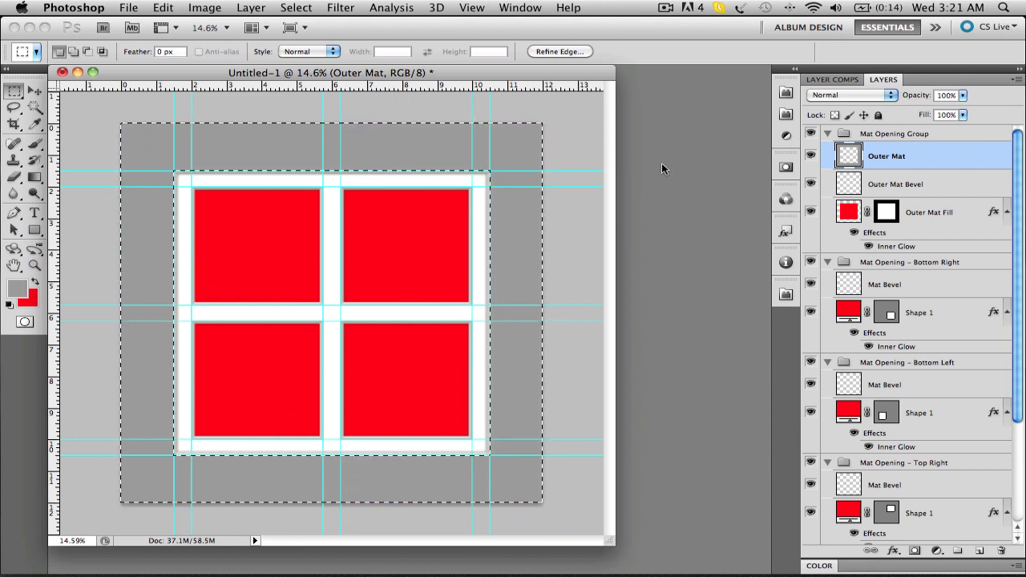
{"action": "left_click", "coordinate": [562, 218]}
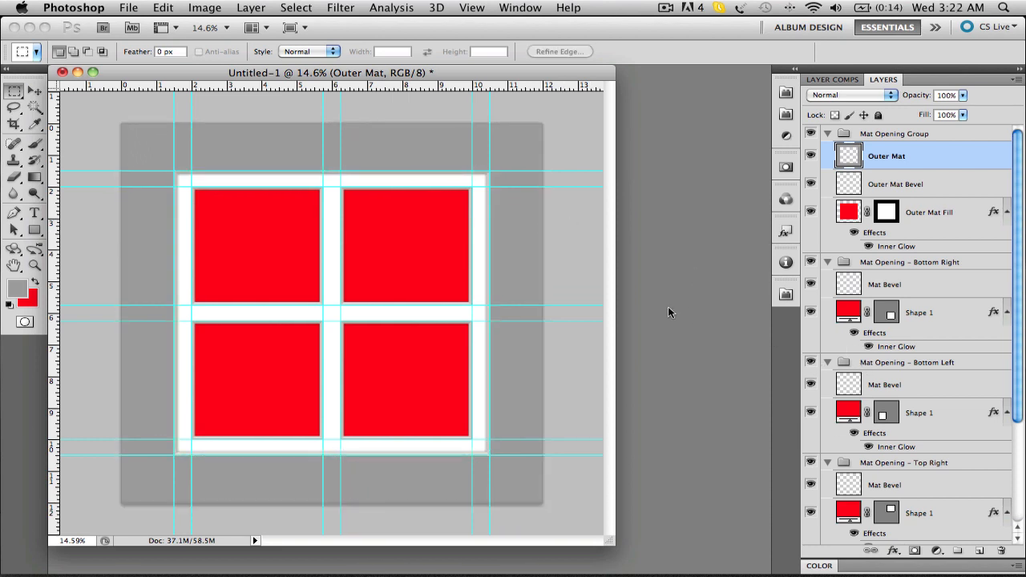
{"action": "key", "text": "super+semicolon"}
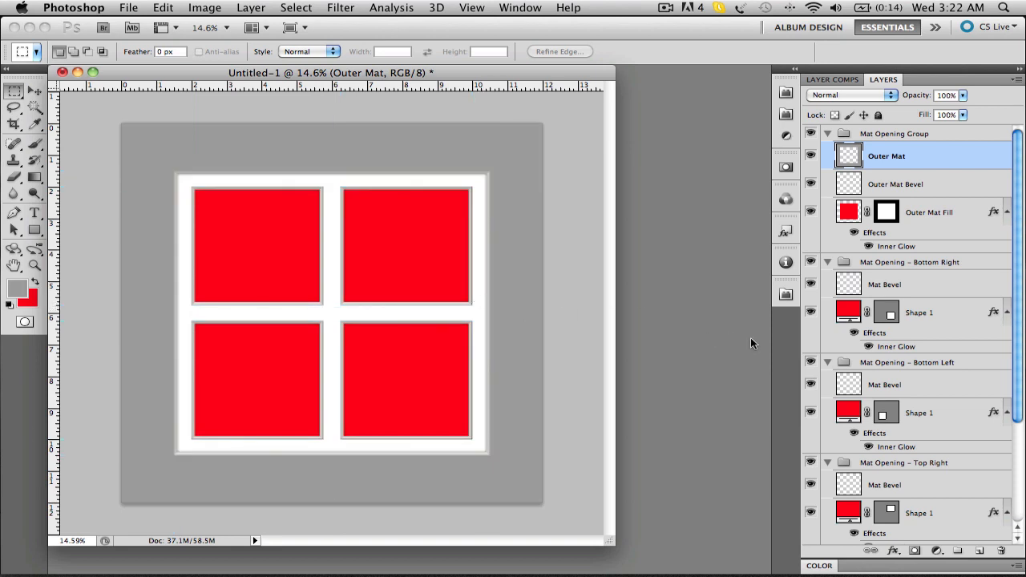
- Fill the Background layer with the darker grey #7a7a7a as the inner mat color
{"action": "scroll", "coordinate": [866, 362], "scroll_direction": "down", "scroll_amount": 5}
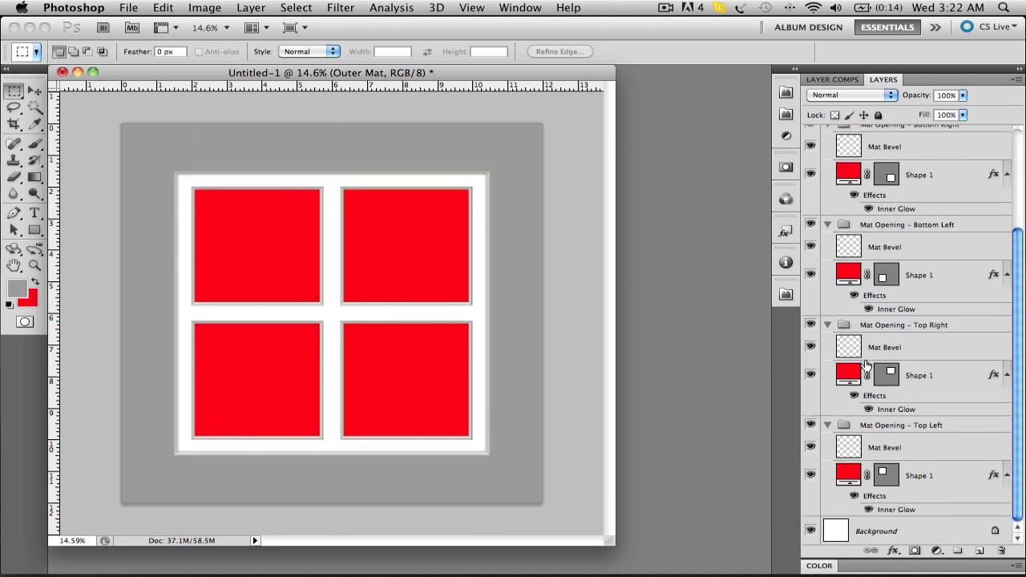
{"action": "left_click", "coordinate": [889, 535]}
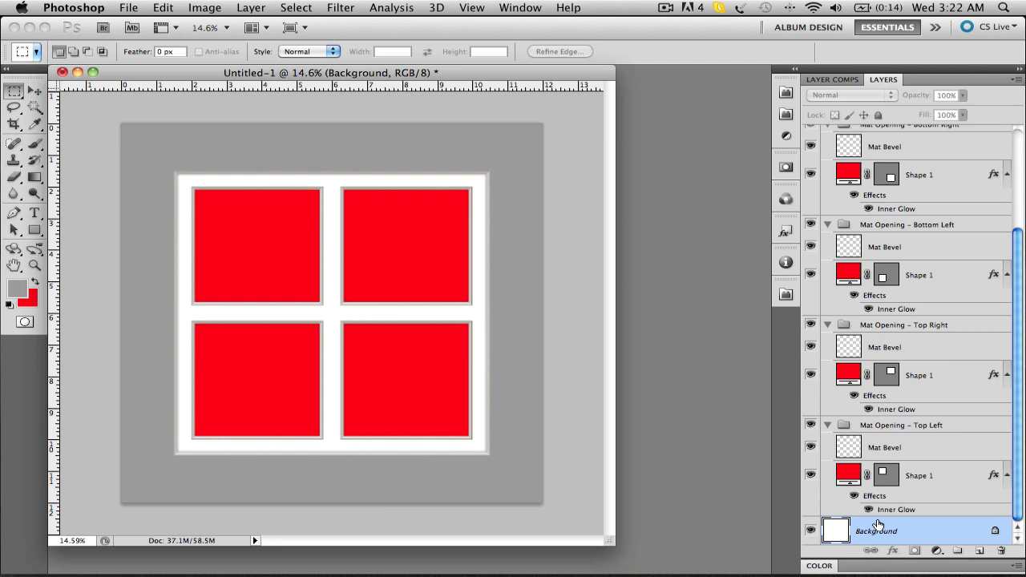
{"action": "left_click", "coordinate": [17, 287]}
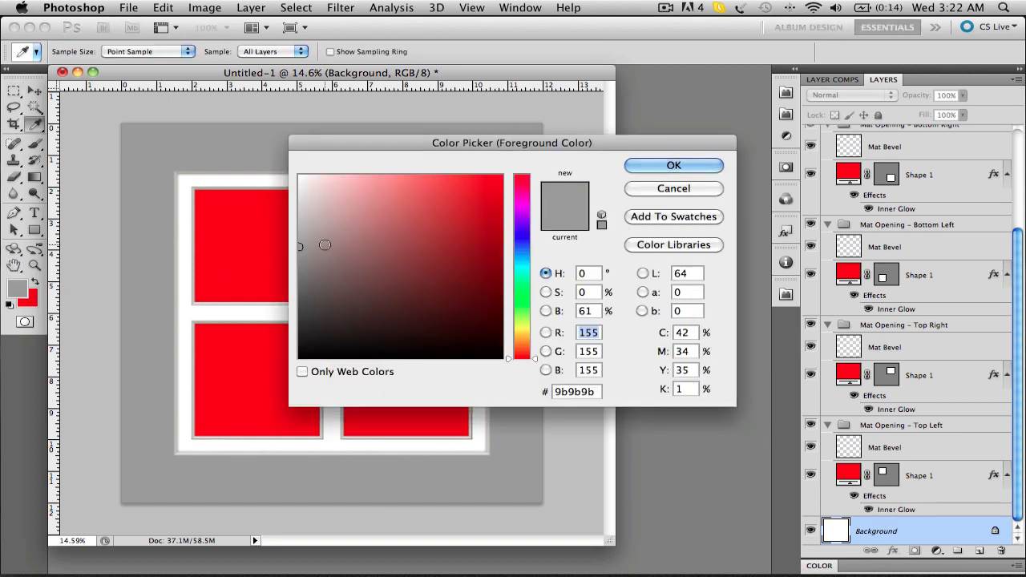
{"action": "left_click_drag", "start_coordinate": [299, 253], "coordinate": [298, 270]}
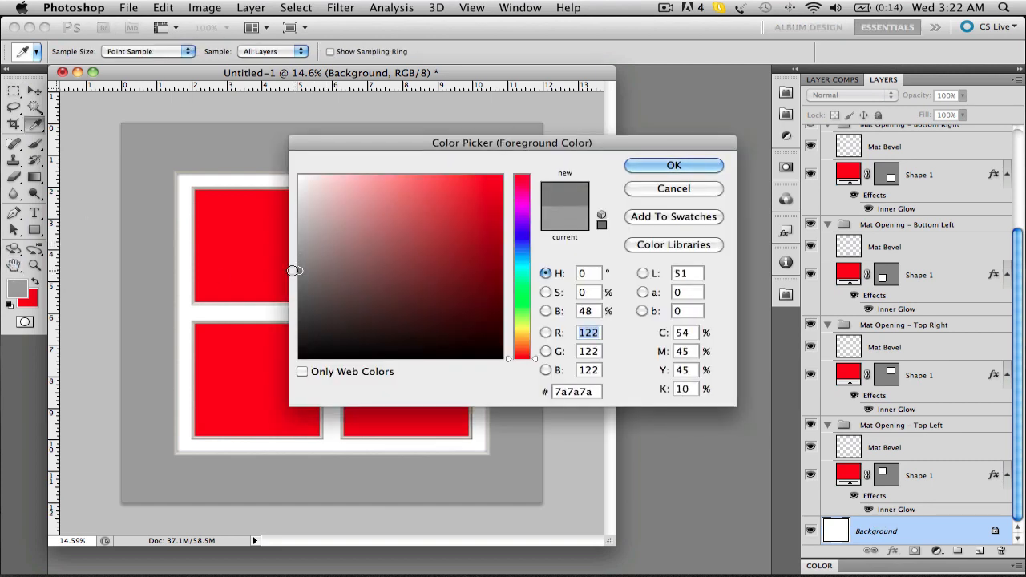
{"action": "left_click", "coordinate": [637, 168]}
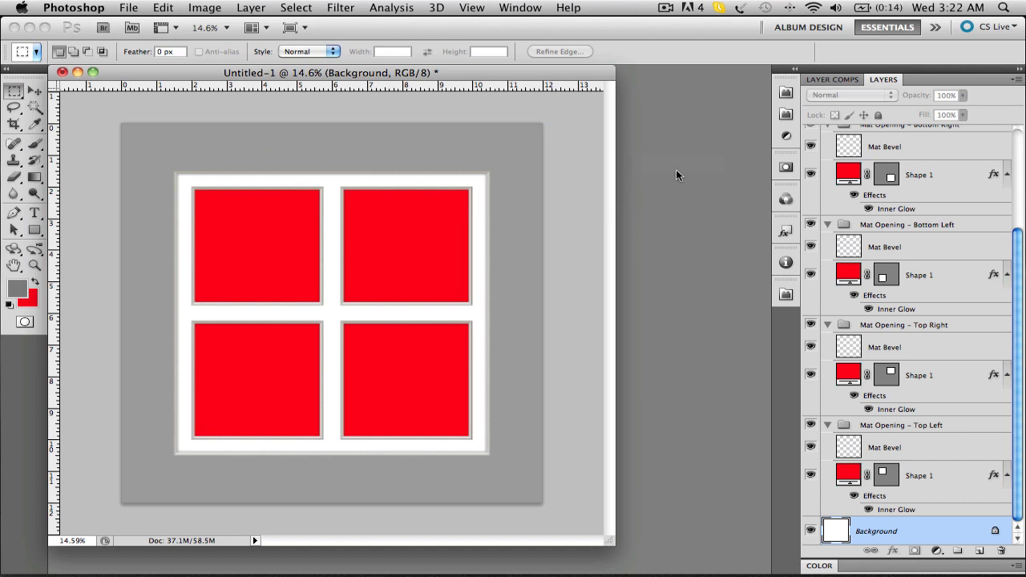
{"action": "key", "text": "alt+BackSpace"}
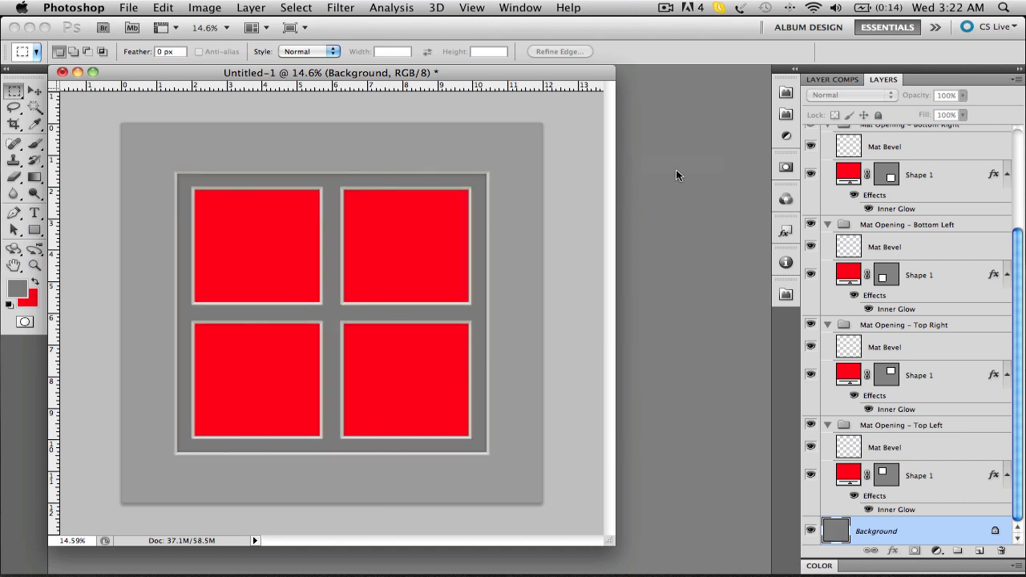
- Examine the mitred bevel corners and inner shadows of the outer mat and the upper-left opening up close
{"action": "scroll", "coordinate": [166, 246], "scroll_direction": "up", "scroll_amount": 2}
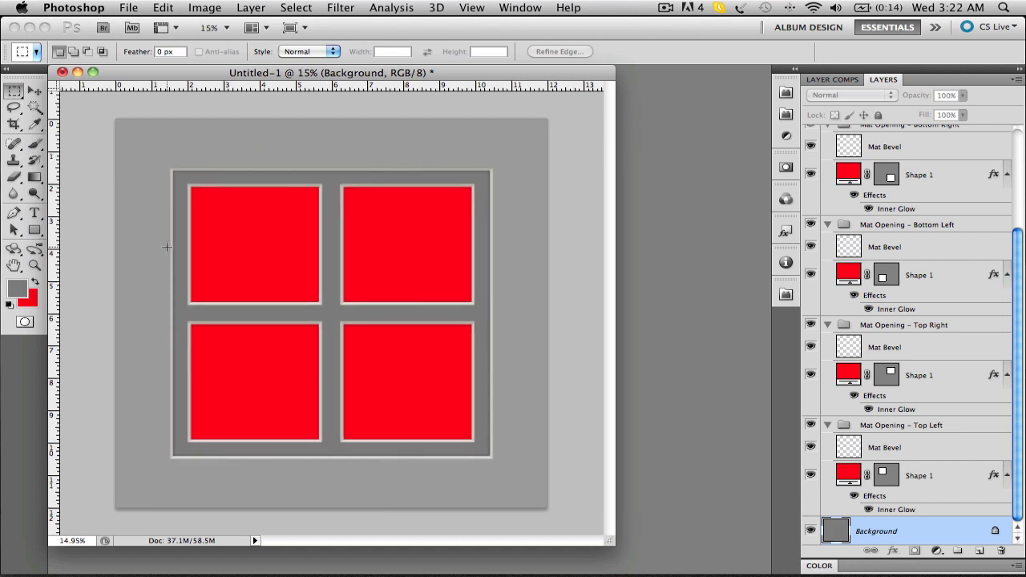
{"action": "scroll", "coordinate": [136, 139], "scroll_direction": "up", "scroll_amount": 10}
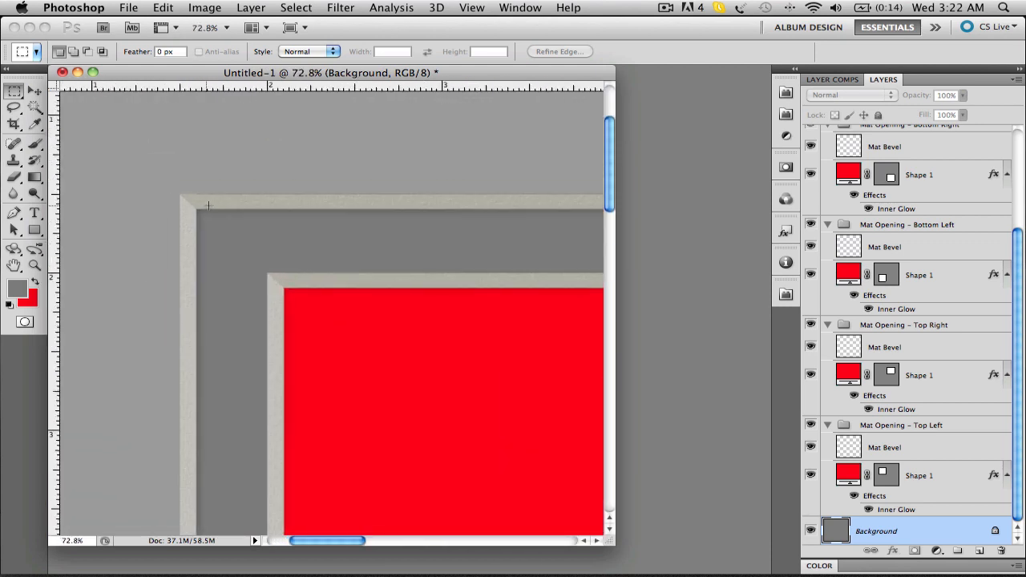
{"action": "scroll", "coordinate": [197, 211], "scroll_direction": "up", "scroll_amount": 3}
{"action": "scroll", "coordinate": [197, 211], "scroll_direction": "up", "scroll_amount": 1}
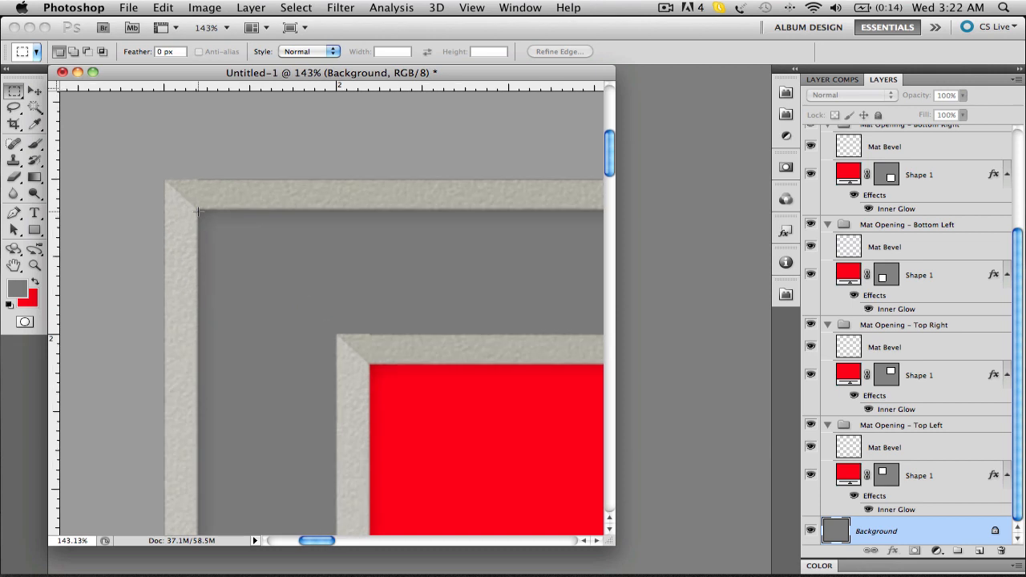
{"action": "scroll", "coordinate": [252, 238], "scroll_direction": "down", "scroll_amount": 6}
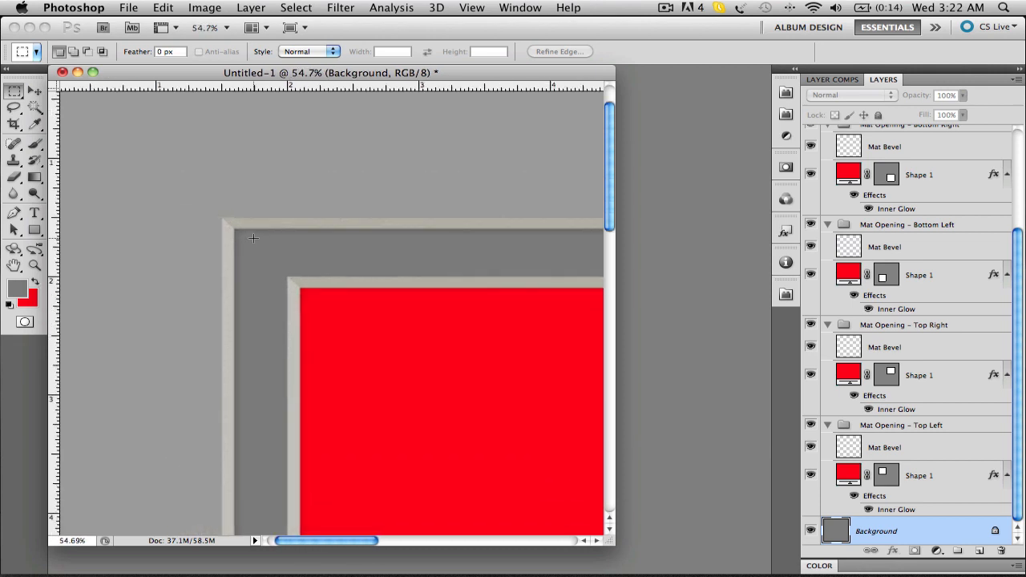
{"action": "scroll", "coordinate": [253, 238], "scroll_direction": "up", "scroll_amount": 10}
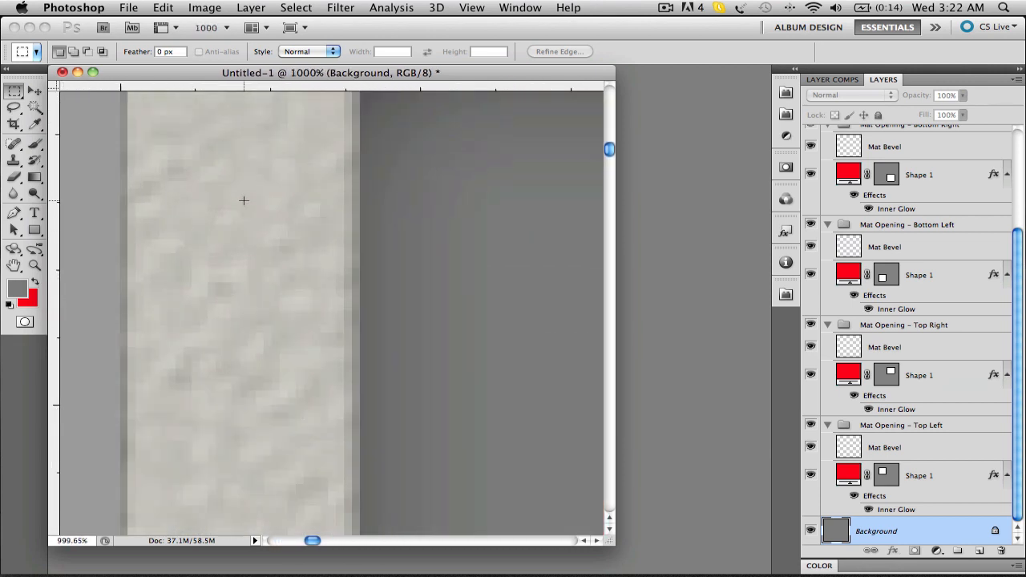
{"action": "scroll", "coordinate": [244, 204], "scroll_direction": "down", "scroll_amount": 6}
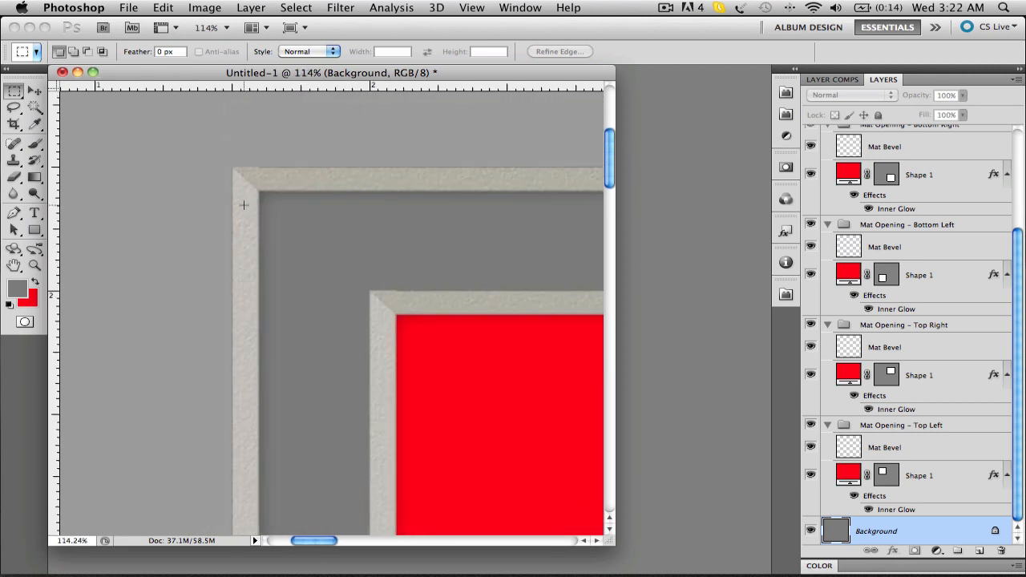
{"action": "scroll", "coordinate": [244, 204], "scroll_direction": "down", "scroll_amount": 5}
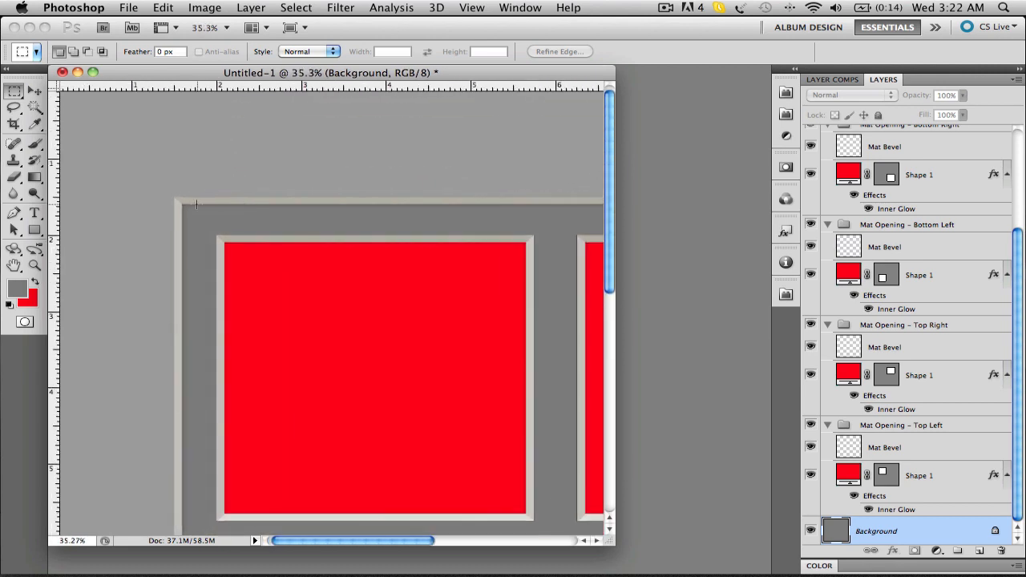
{"action": "scroll", "coordinate": [180, 206], "scroll_direction": "down", "scroll_amount": 1}
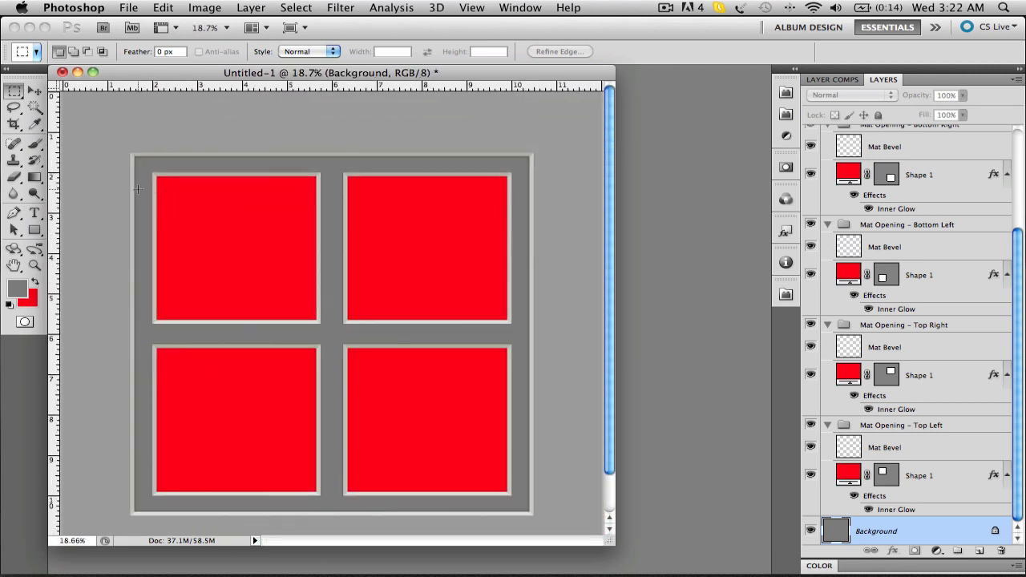
{"action": "scroll", "coordinate": [138, 189], "scroll_direction": "up", "scroll_amount": 3}
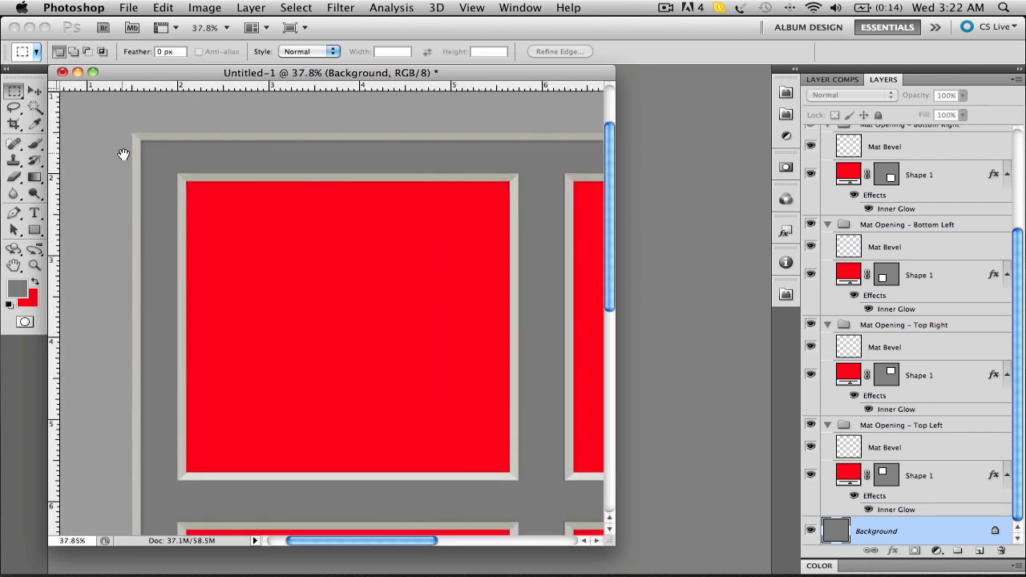
{"action": "left_click_drag", "start_coordinate": [123, 154], "coordinate": [216, 262]}
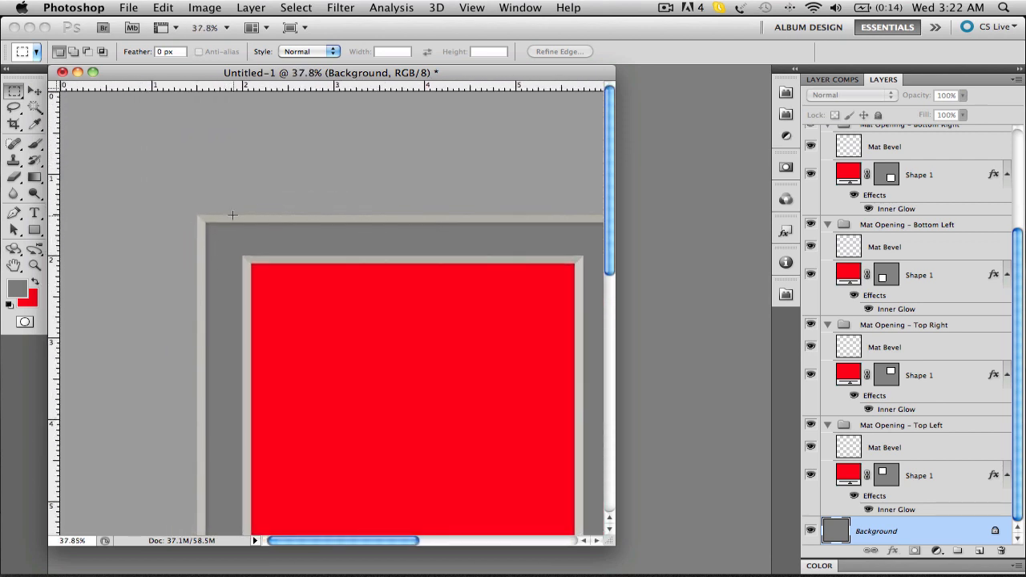
- Add the MatMAKER mat texture to the Outer Mat layer using Faux Leather, 100% scaling, relief 4 and top-left light
{"action": "left_click", "coordinate": [787, 116]}
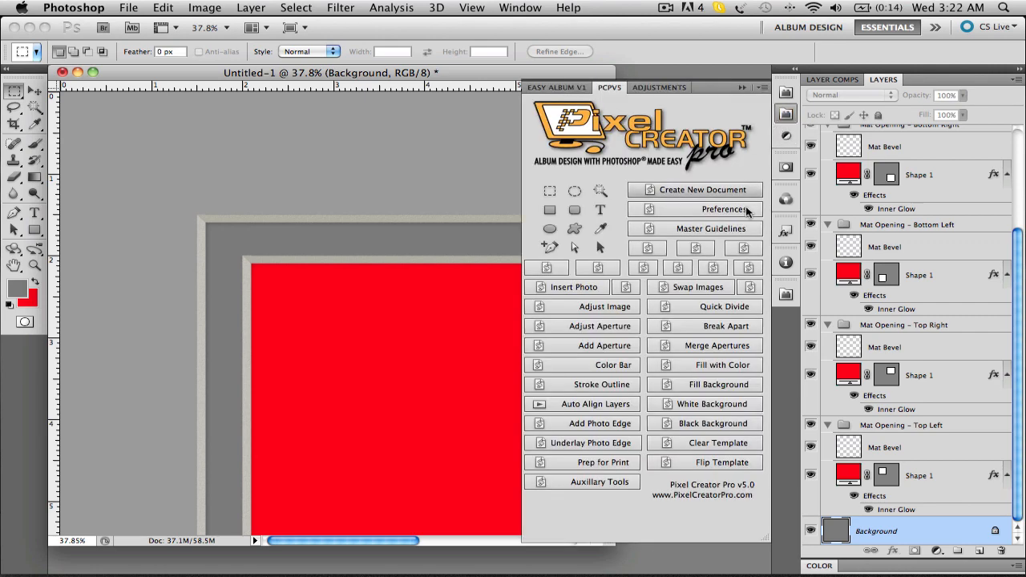
{"action": "left_click", "coordinate": [598, 481]}
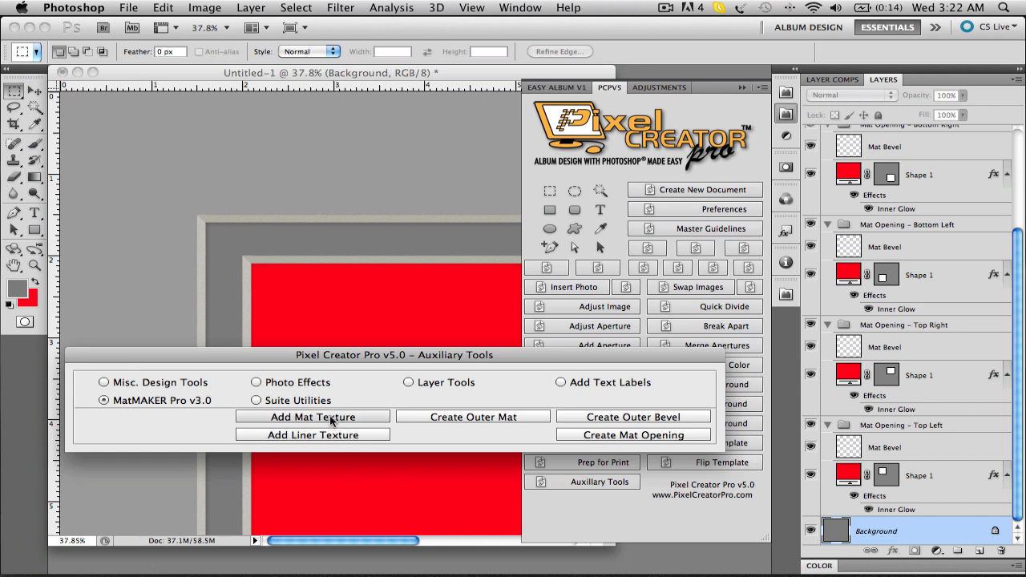
{"action": "left_click", "coordinate": [433, 416]}
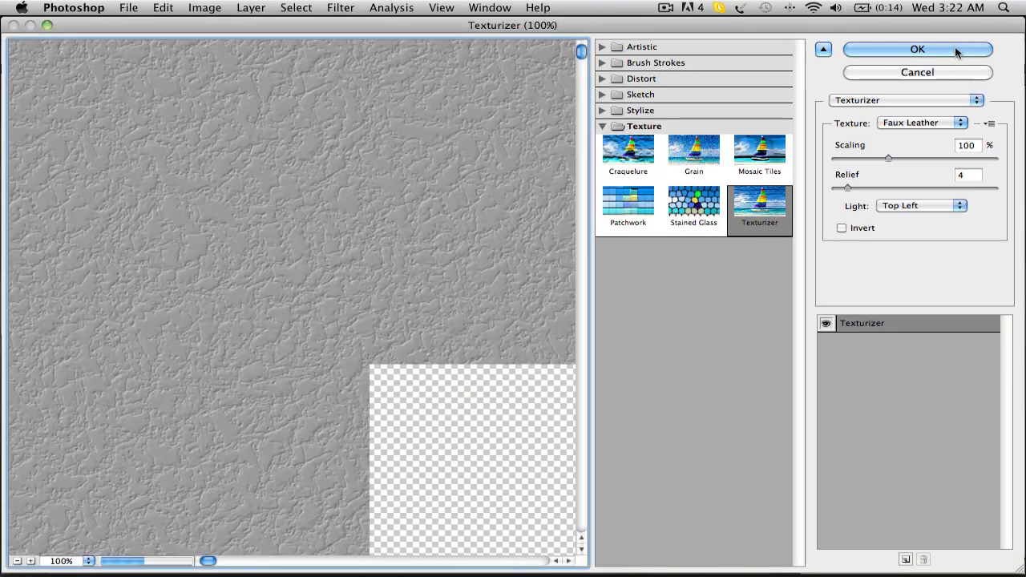
{"action": "left_click", "coordinate": [955, 49]}
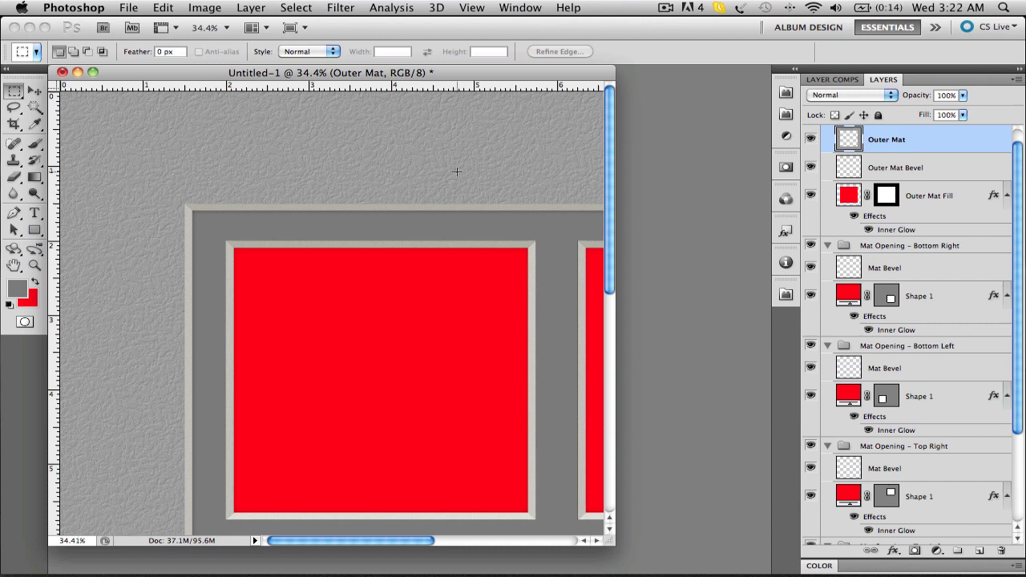
- Add the MatMAKER liner texture to the Background using Cross Noise, 75% scaling, relief 3 and top-left light
{"action": "left_click", "coordinate": [784, 119]}
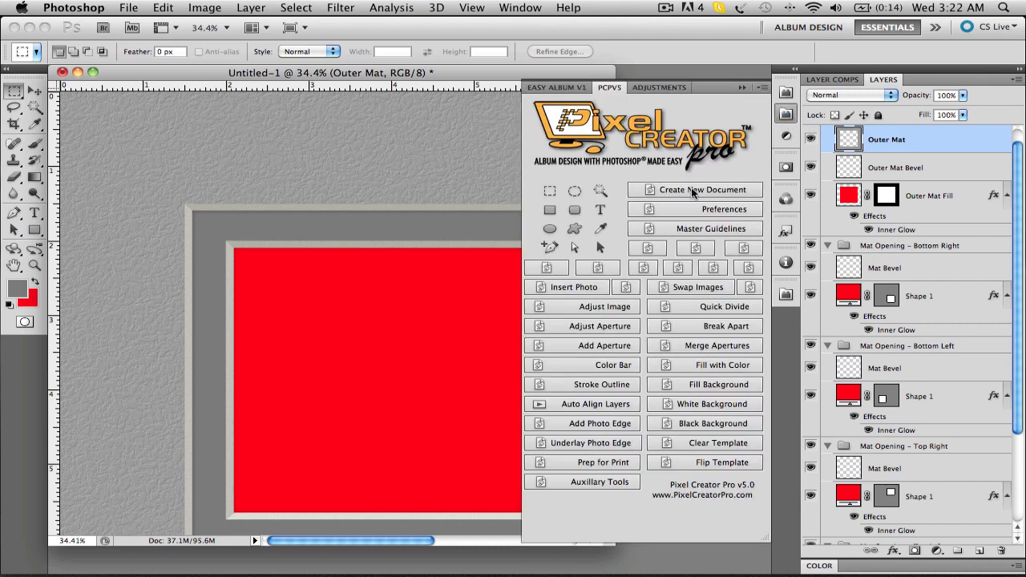
{"action": "left_click", "coordinate": [605, 482]}
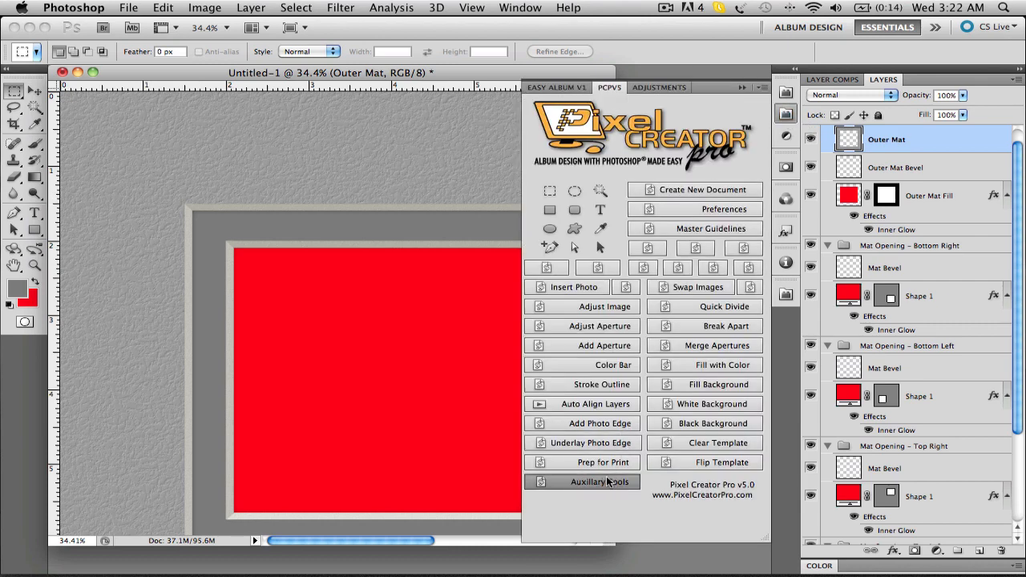
{"action": "left_click", "coordinate": [355, 435]}
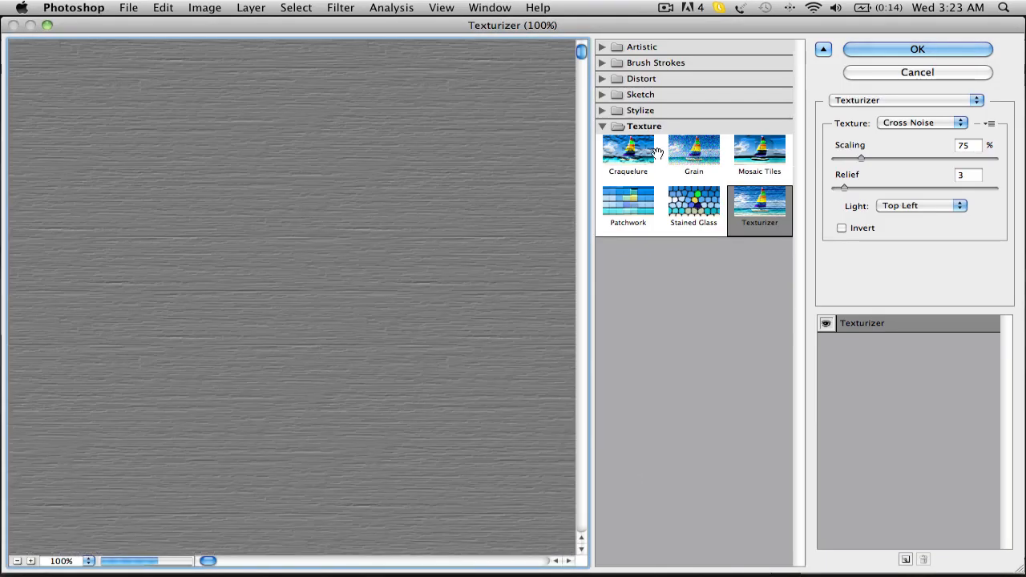
{"action": "left_click", "coordinate": [945, 48]}
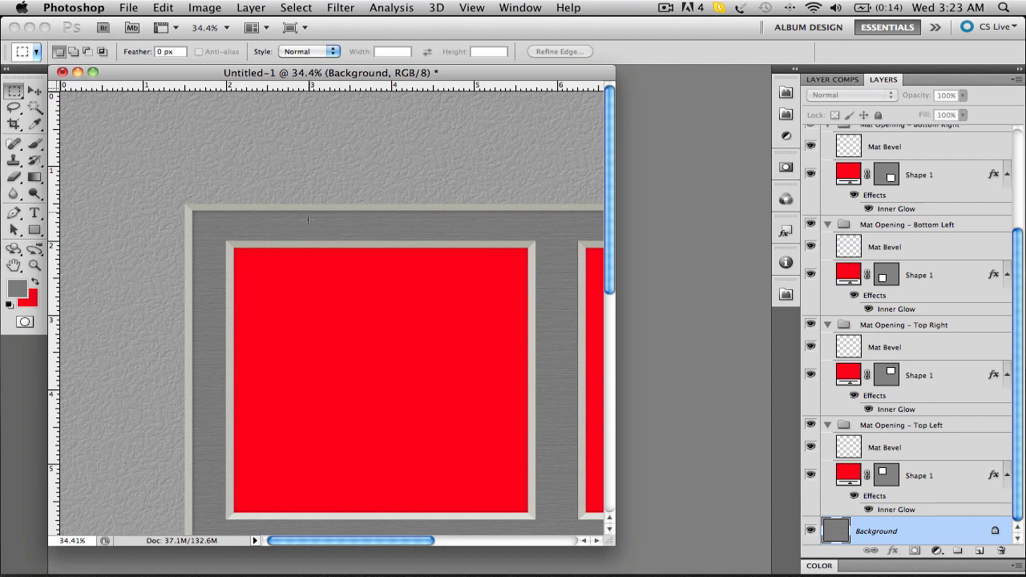
- Check both mat textures up close and select the Outer Mat Fill layer on the canvas with the Move tool
{"action": "scroll", "coordinate": [290, 254], "scroll_direction": "up", "scroll_amount": 5}
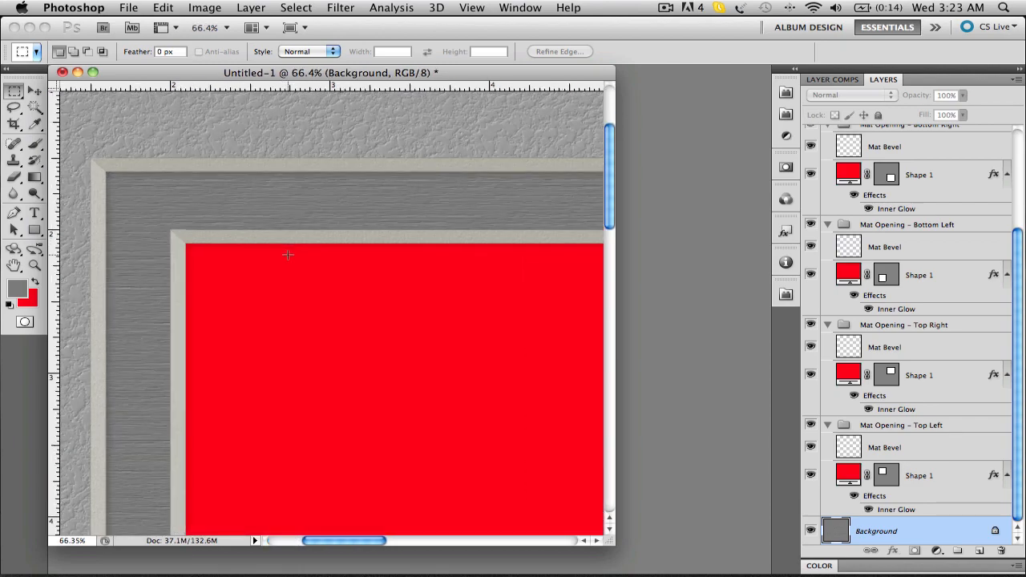
{"action": "scroll", "coordinate": [288, 255], "scroll_direction": "down", "scroll_amount": 10}
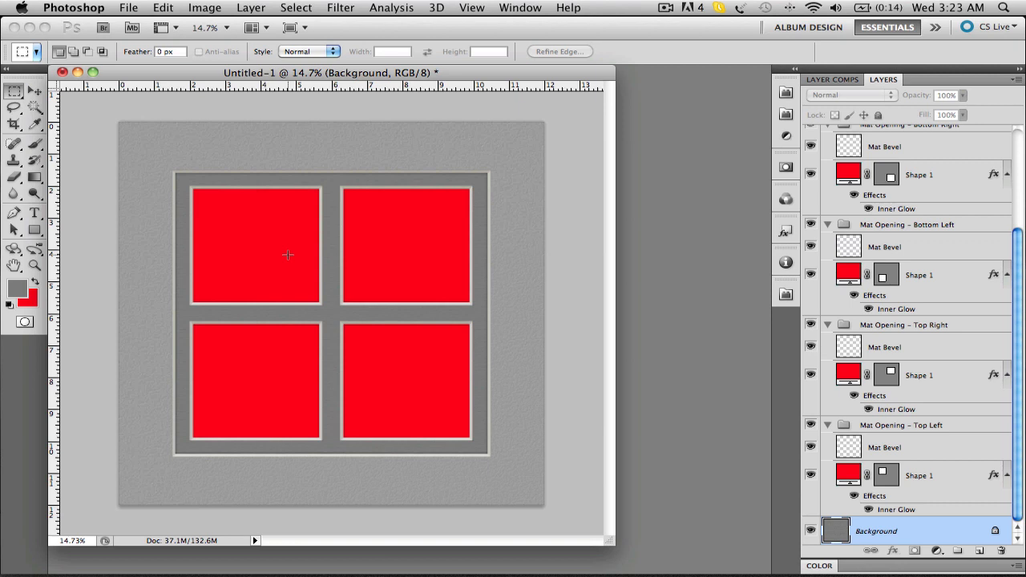
{"action": "key", "text": "v"}
{"action": "left_click", "coordinate": [290, 244]}
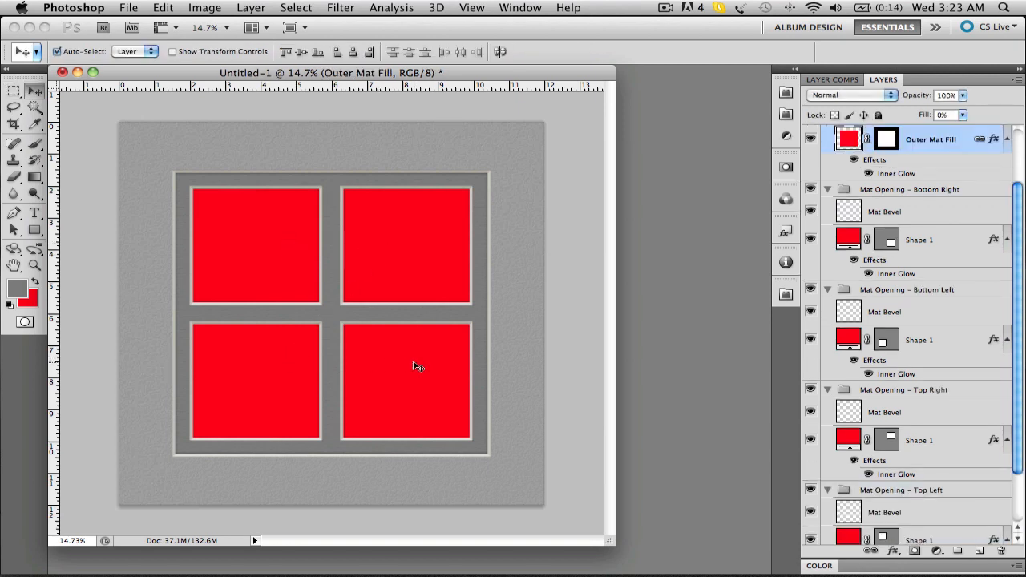
{"action": "scroll", "coordinate": [353, 353], "scroll_direction": "up", "scroll_amount": 1}
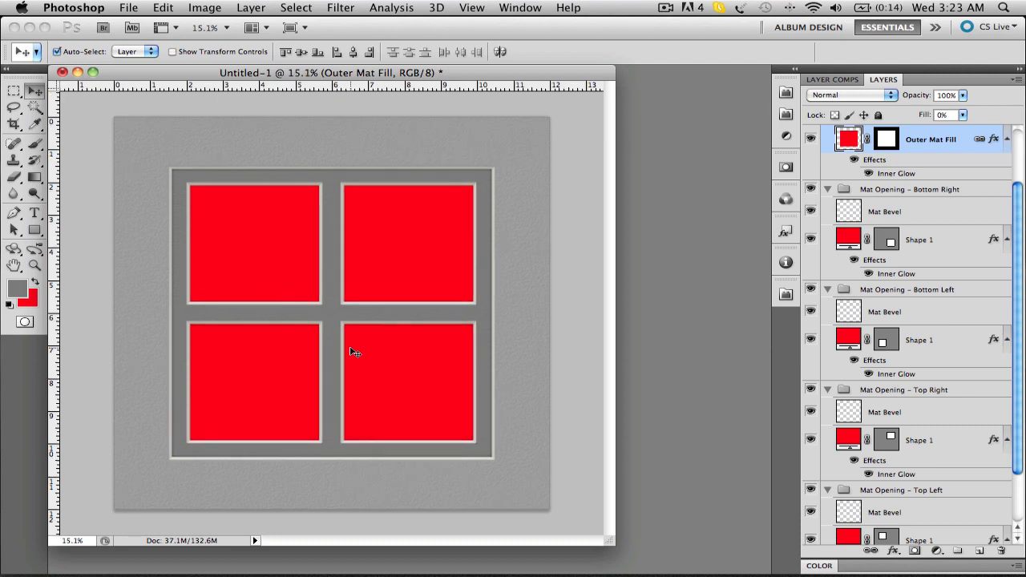